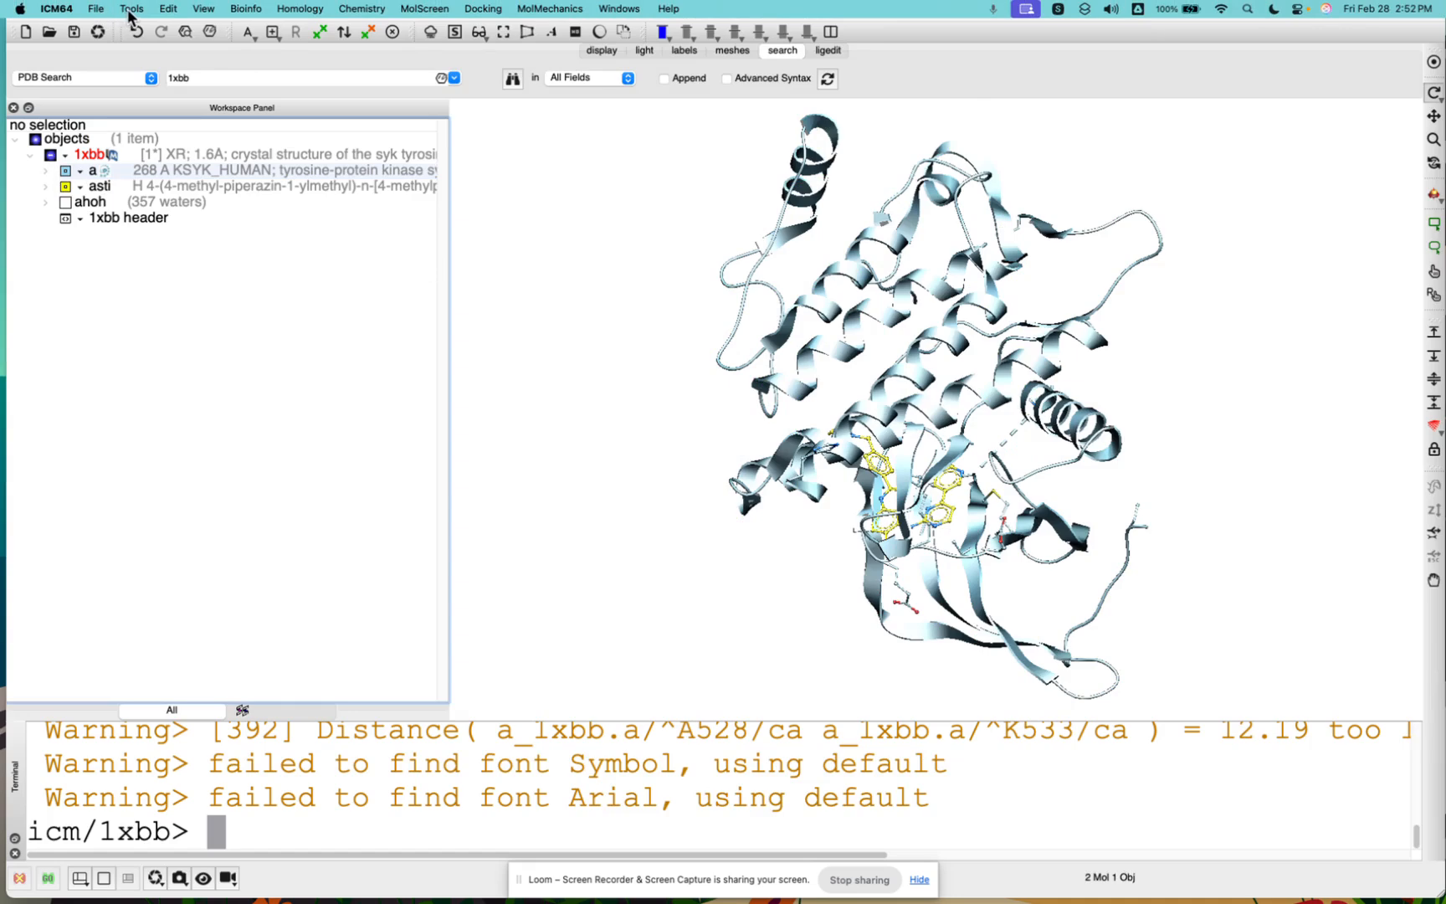
# Load the electron density map for PDB code 1xbb and briefly show the m_1xbb map before hiding it again
pyautogui.click(131, 10)
pyautogui.moveTo(139, 31)
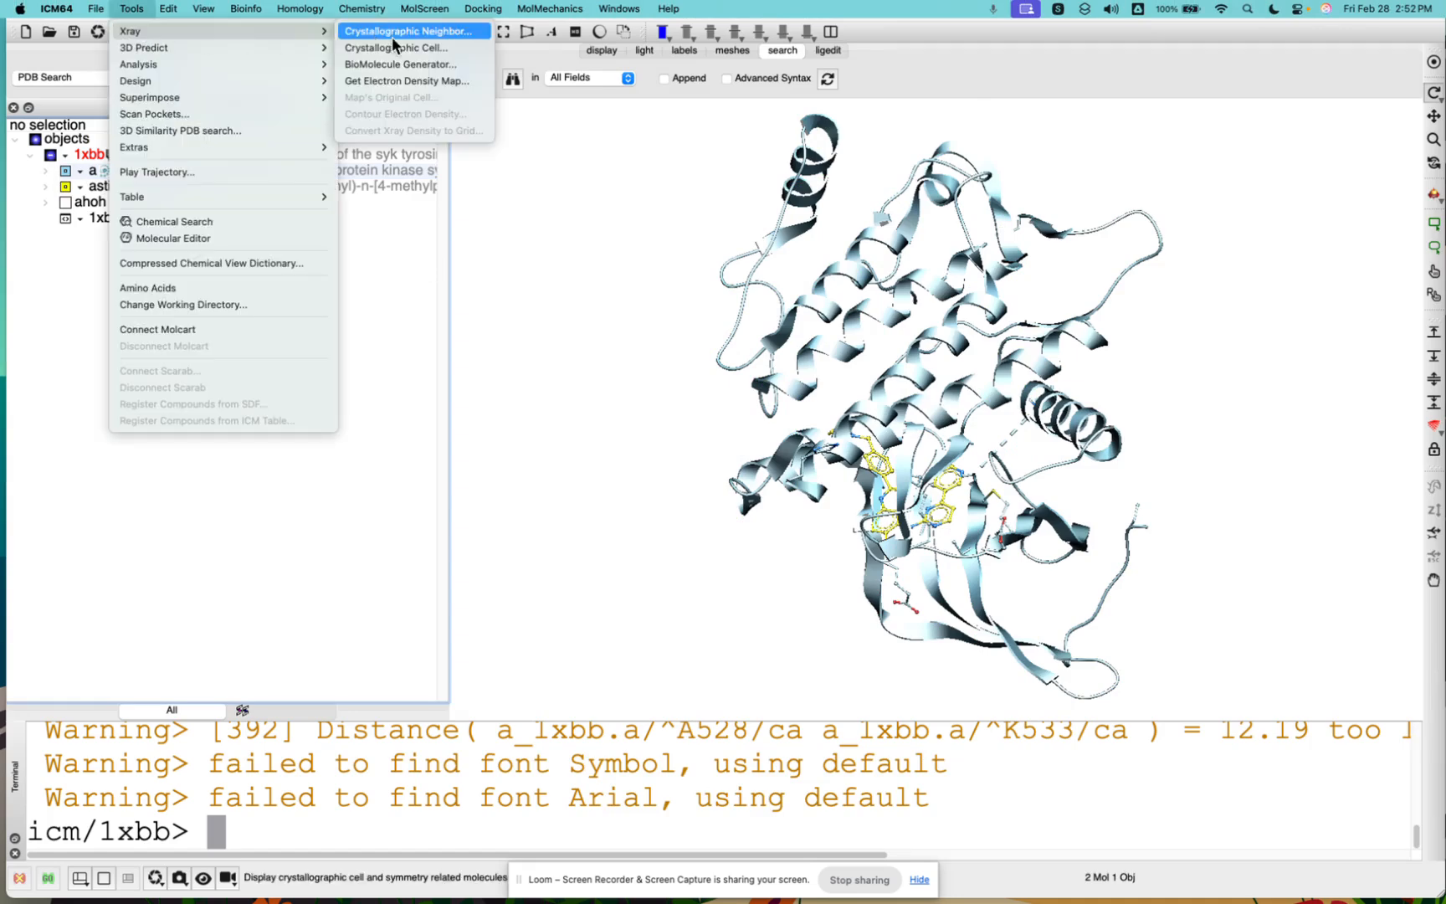
pyautogui.click(418, 81)
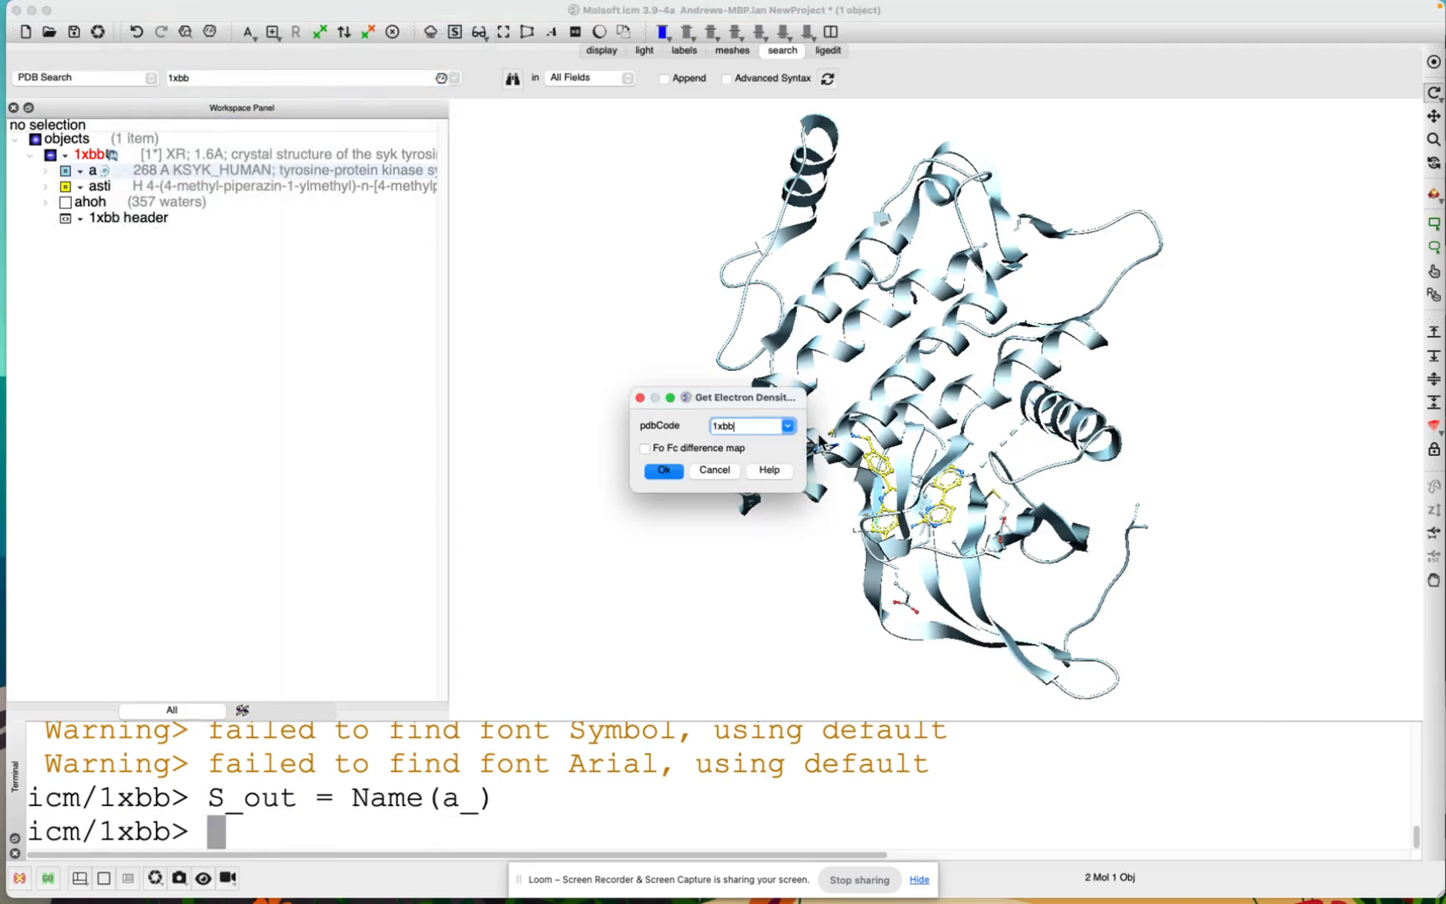
pyautogui.click(664, 471)
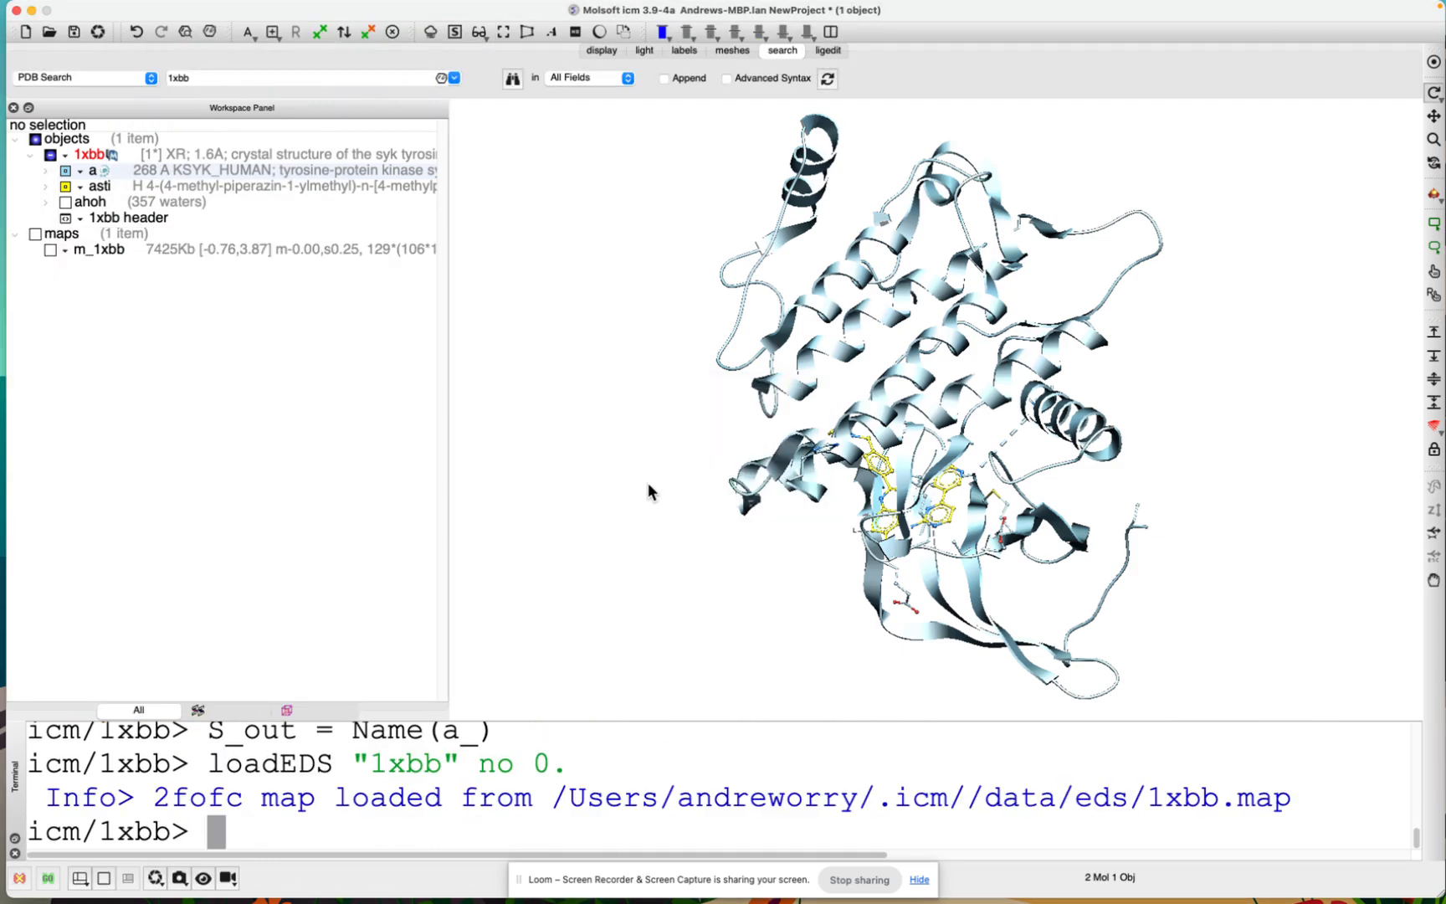
pyautogui.click(51, 250)
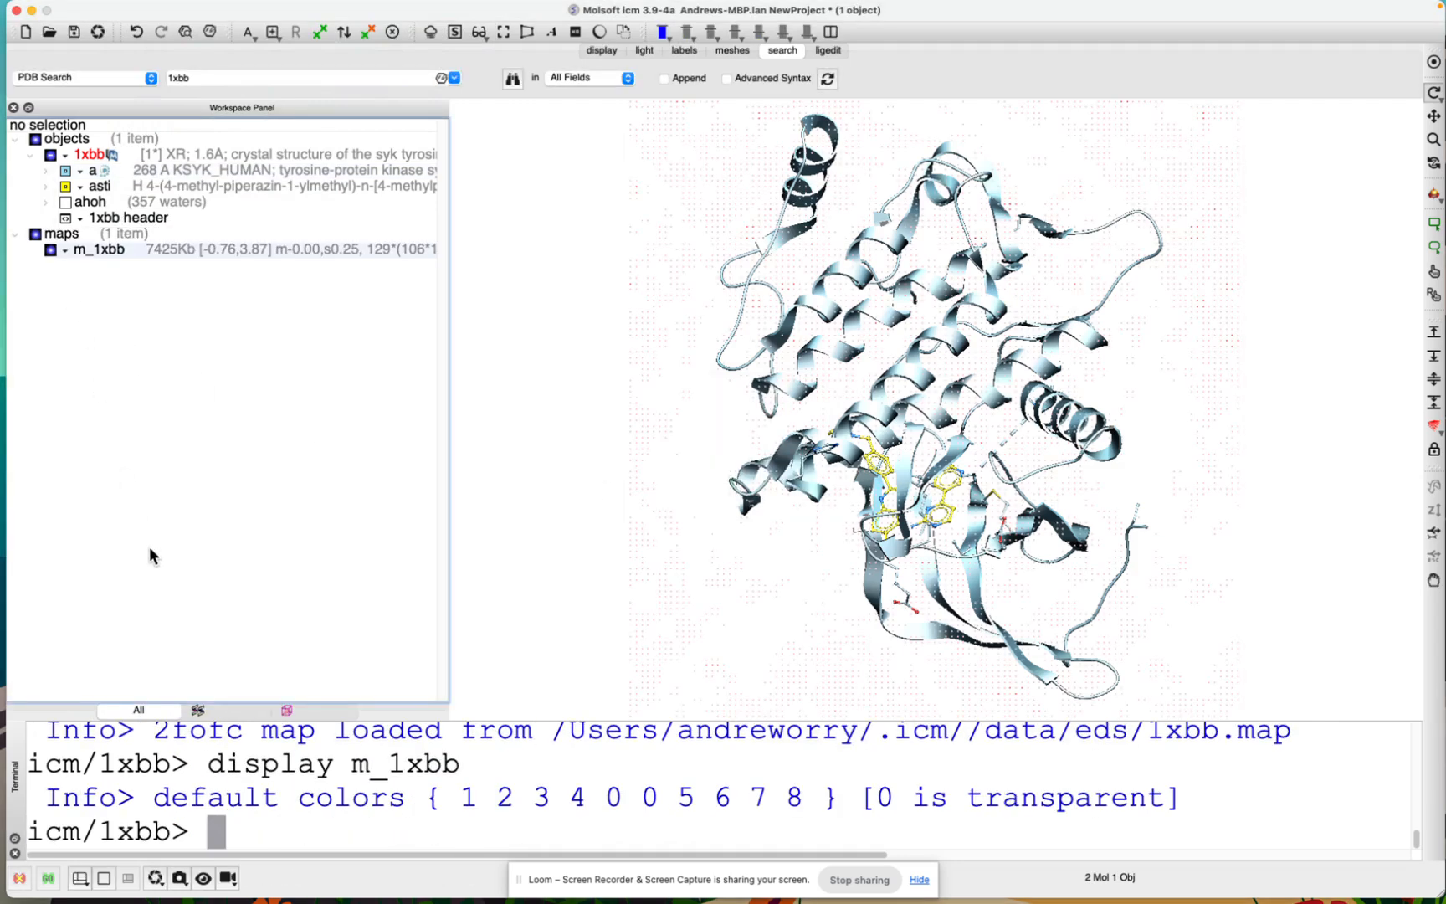
pyautogui.click(51, 250)
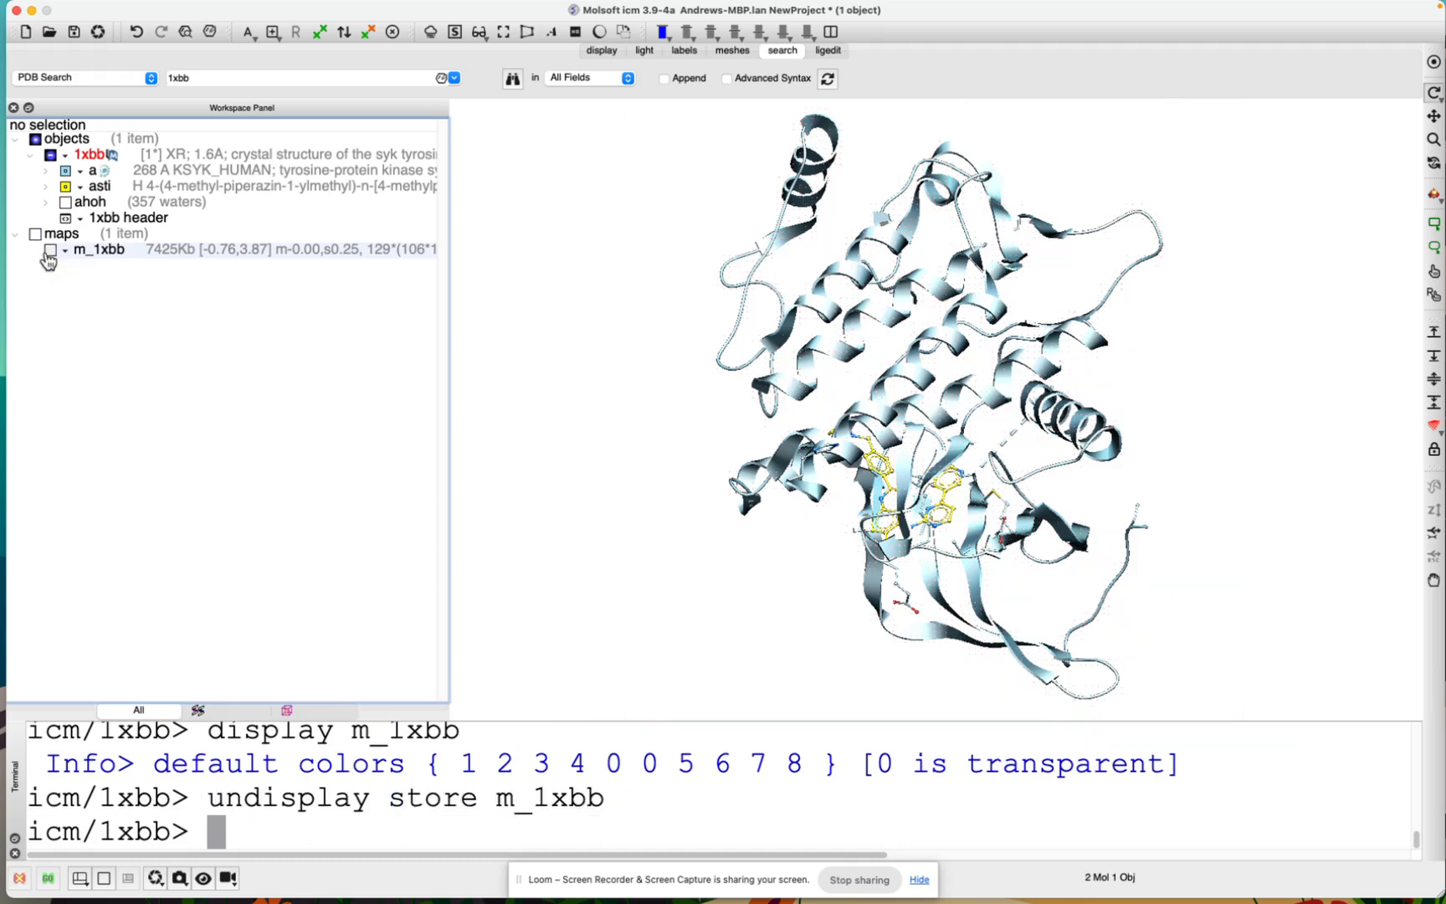
# Contour the m_1xbb electron density around the selected asti ligand at sigma levels 1.0 and 2.5, coloured yellow and blue
pyautogui.rightClick(124, 185)
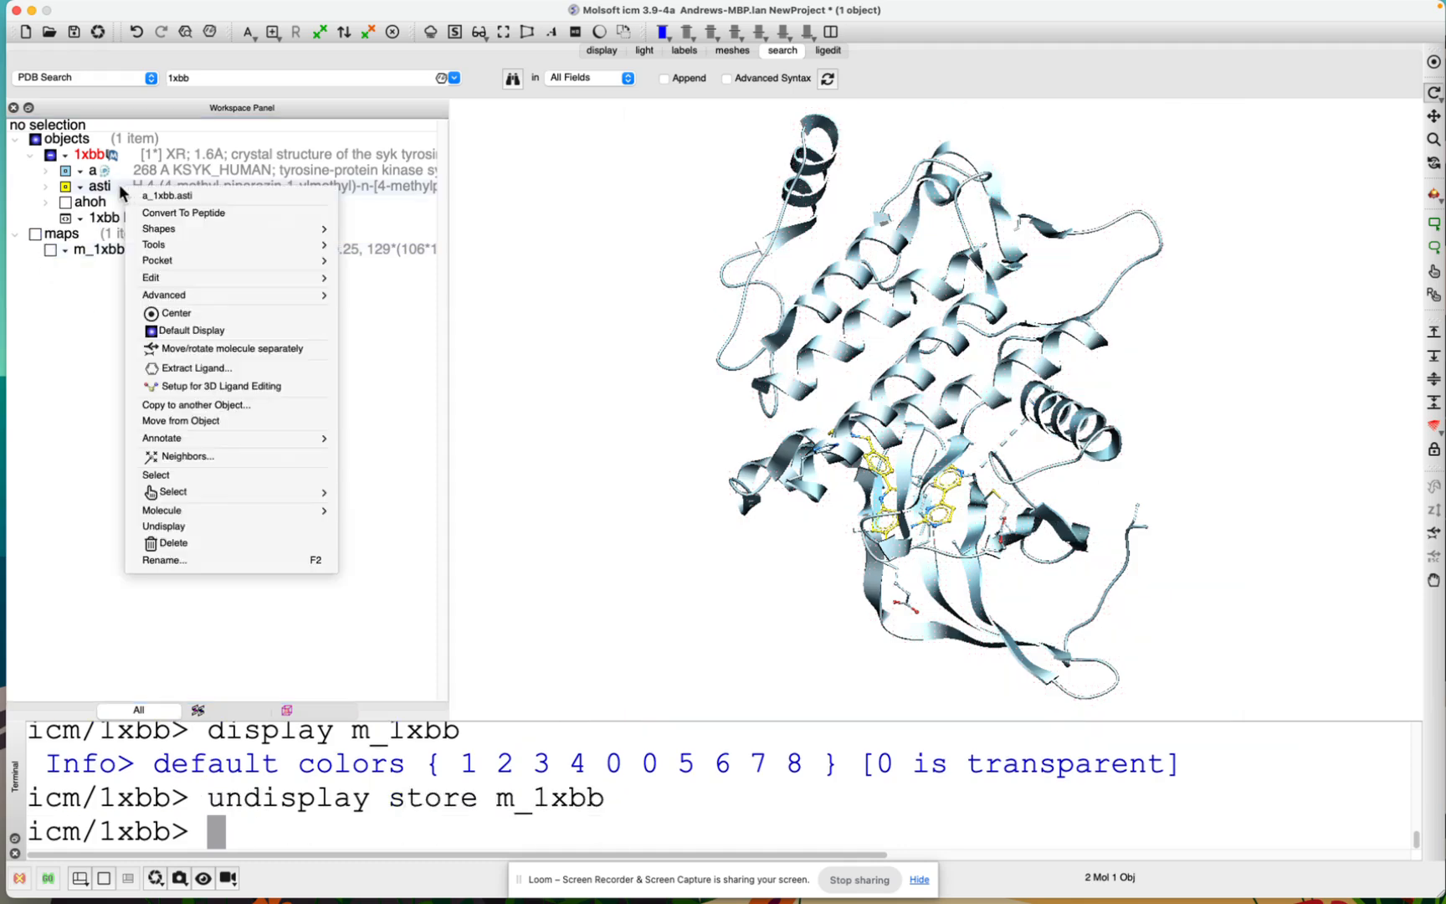
pyautogui.click(112, 184)
pyautogui.click(135, 184)
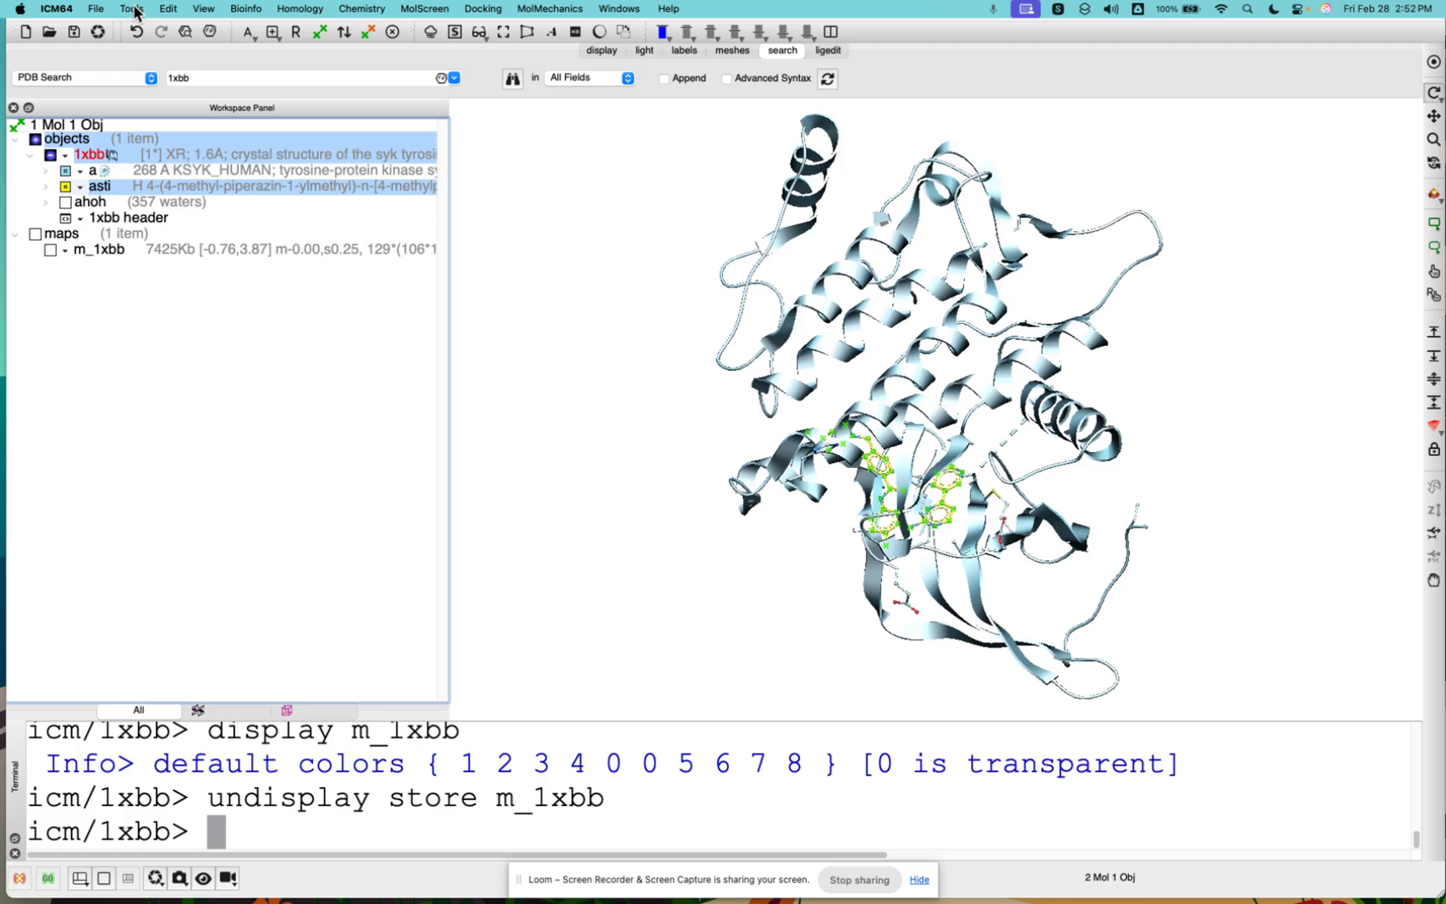
pyautogui.click(131, 9)
pyautogui.moveTo(138, 34)
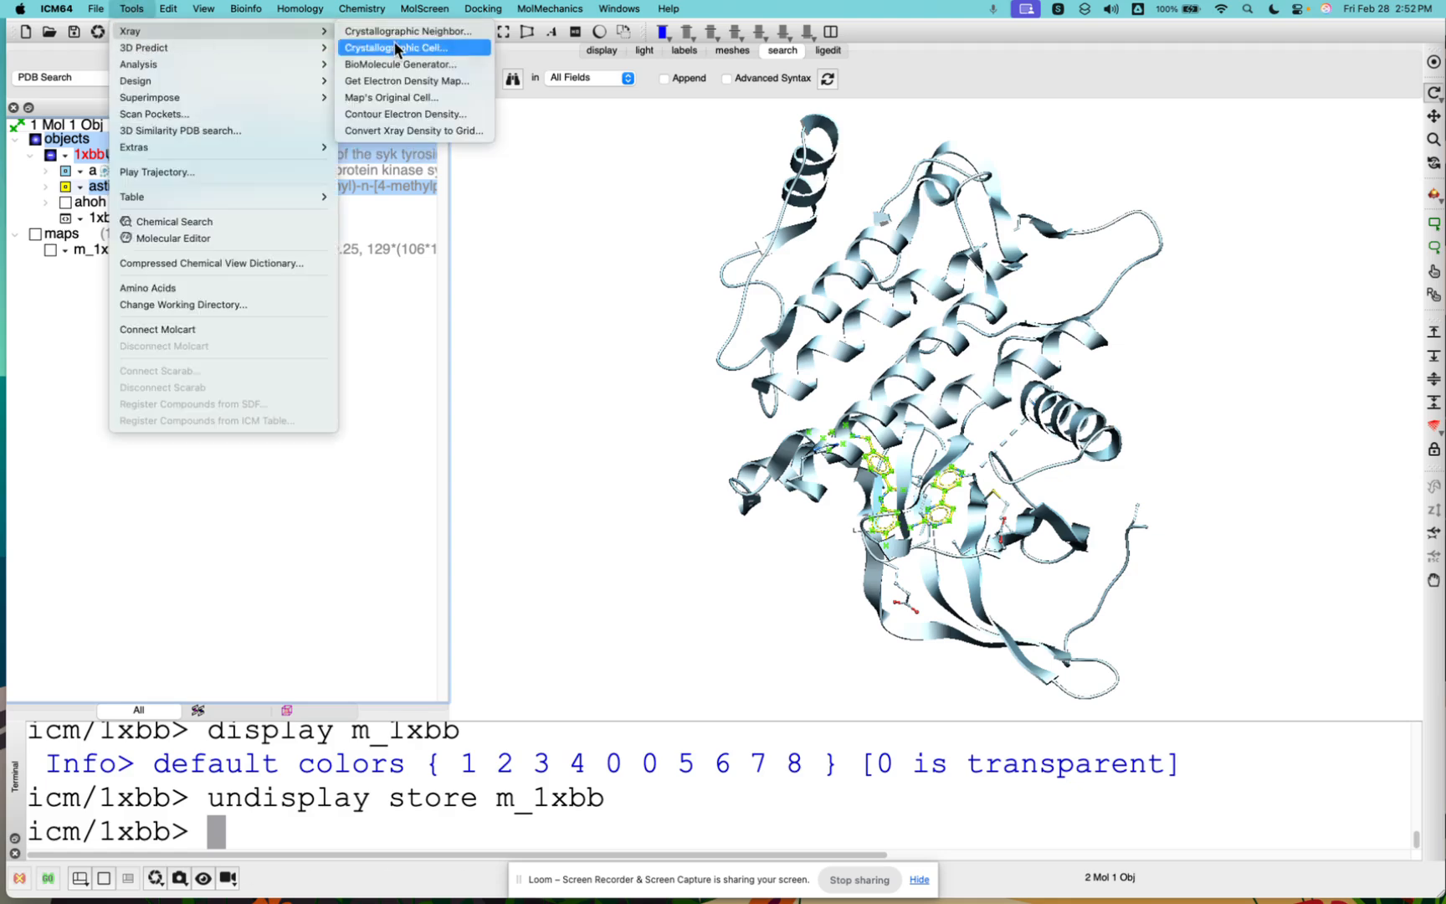
pyautogui.click(399, 113)
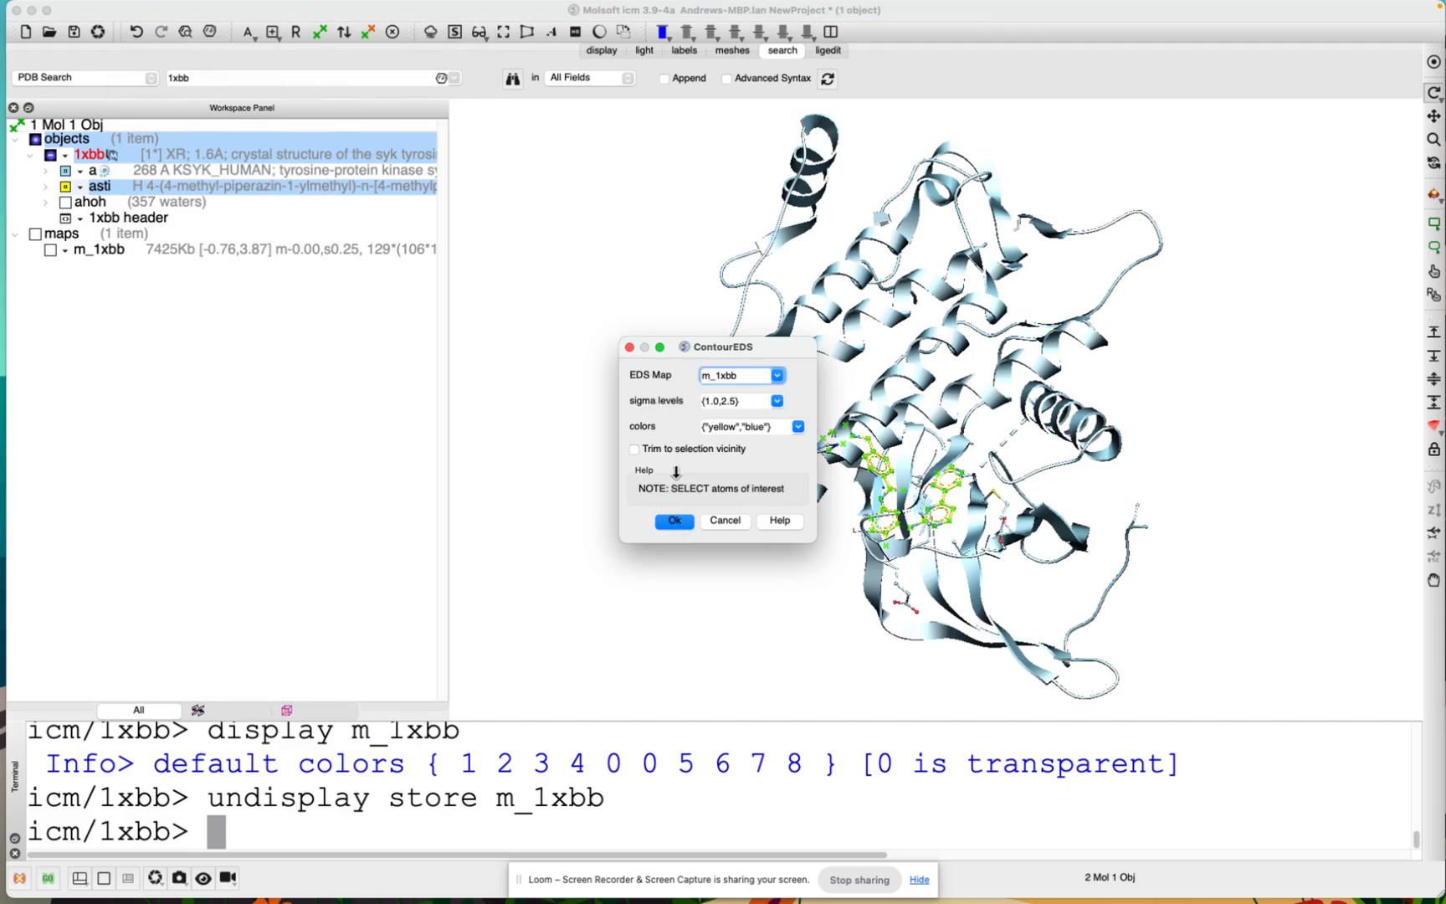
pyautogui.click(674, 520)
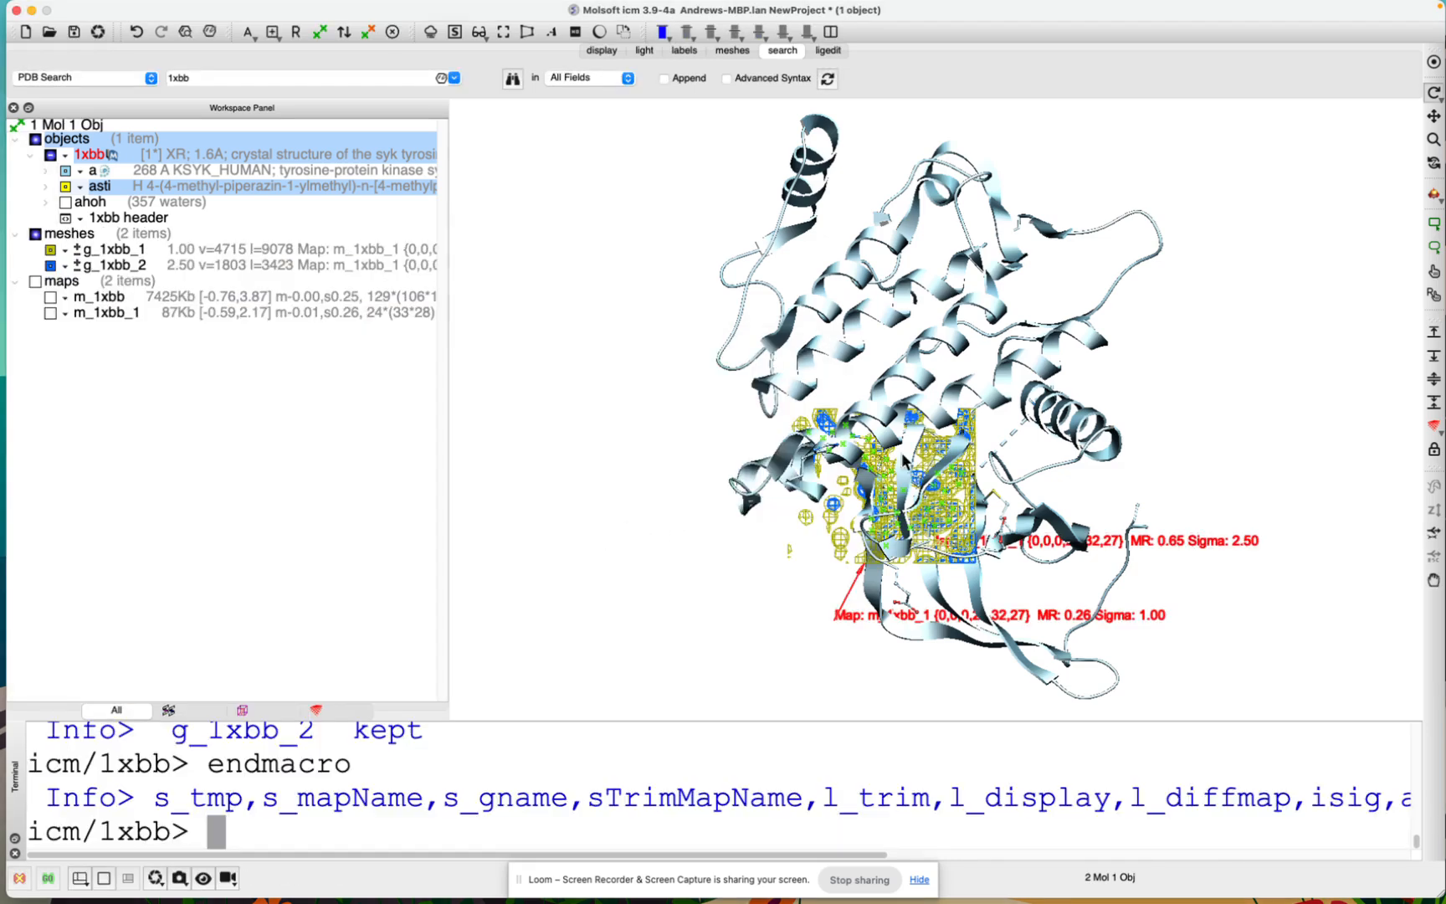
# Center the view on the asti ligand and examine from several angles how the contoured density covers it
pyautogui.click(1434, 63)
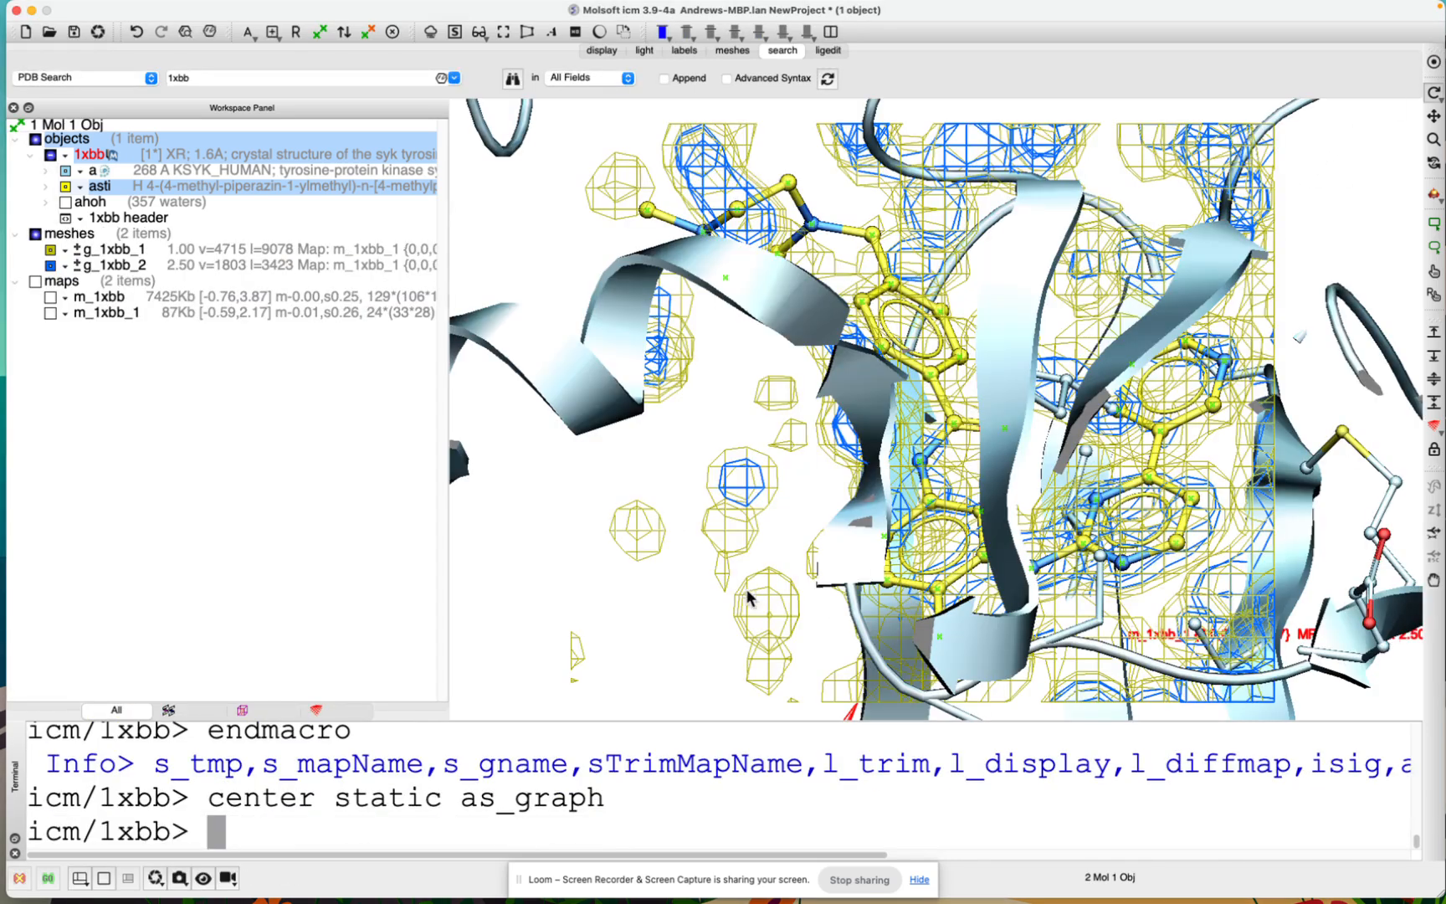
pyautogui.moveTo(676, 611); pyautogui.dragTo(795, 366)
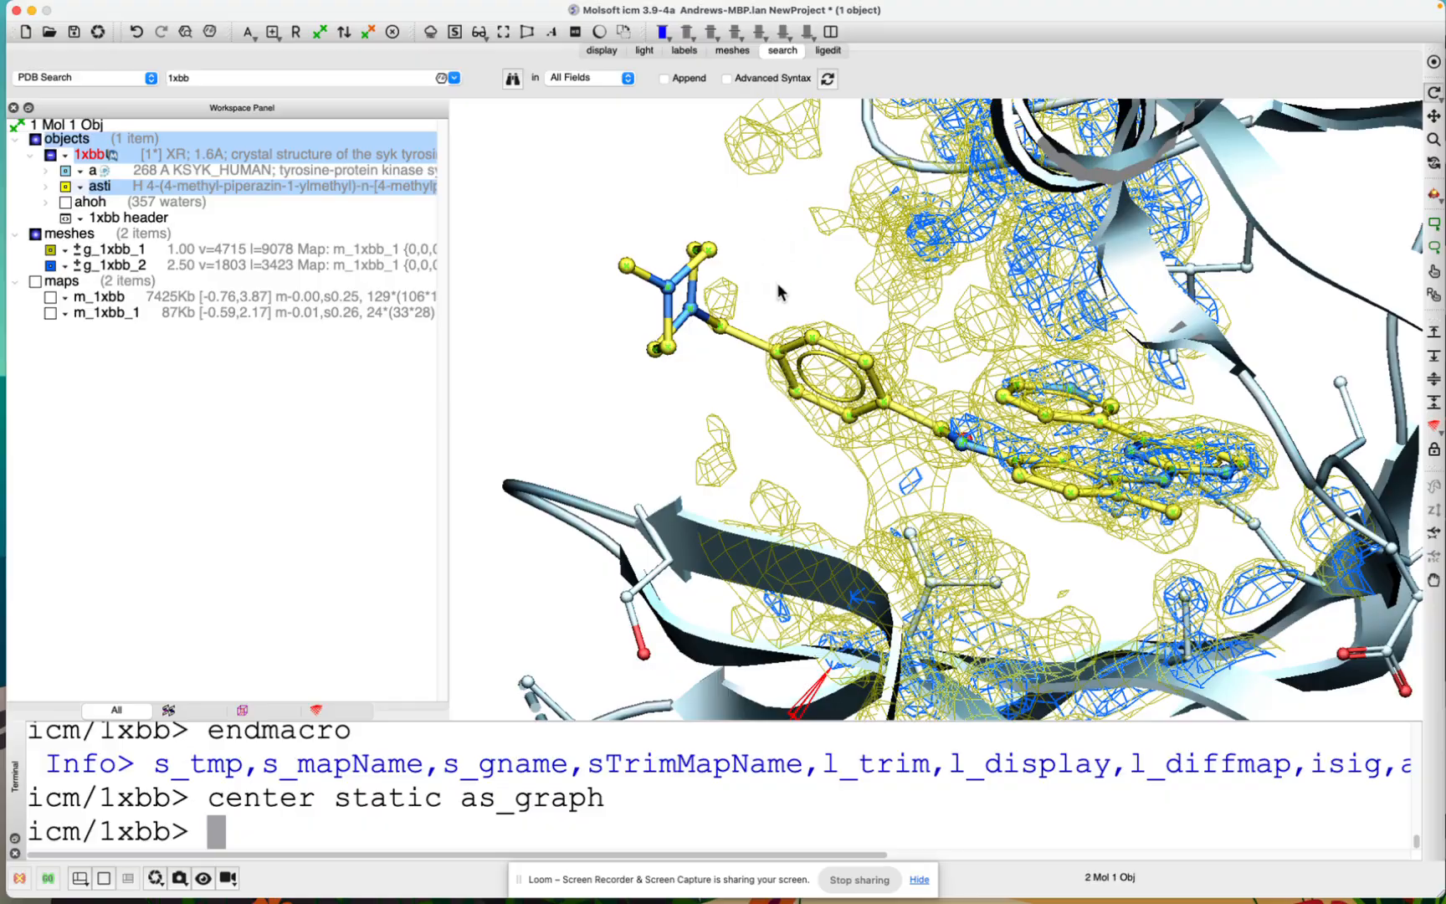
pyautogui.moveTo(778, 285); pyautogui.dragTo(730, 236)
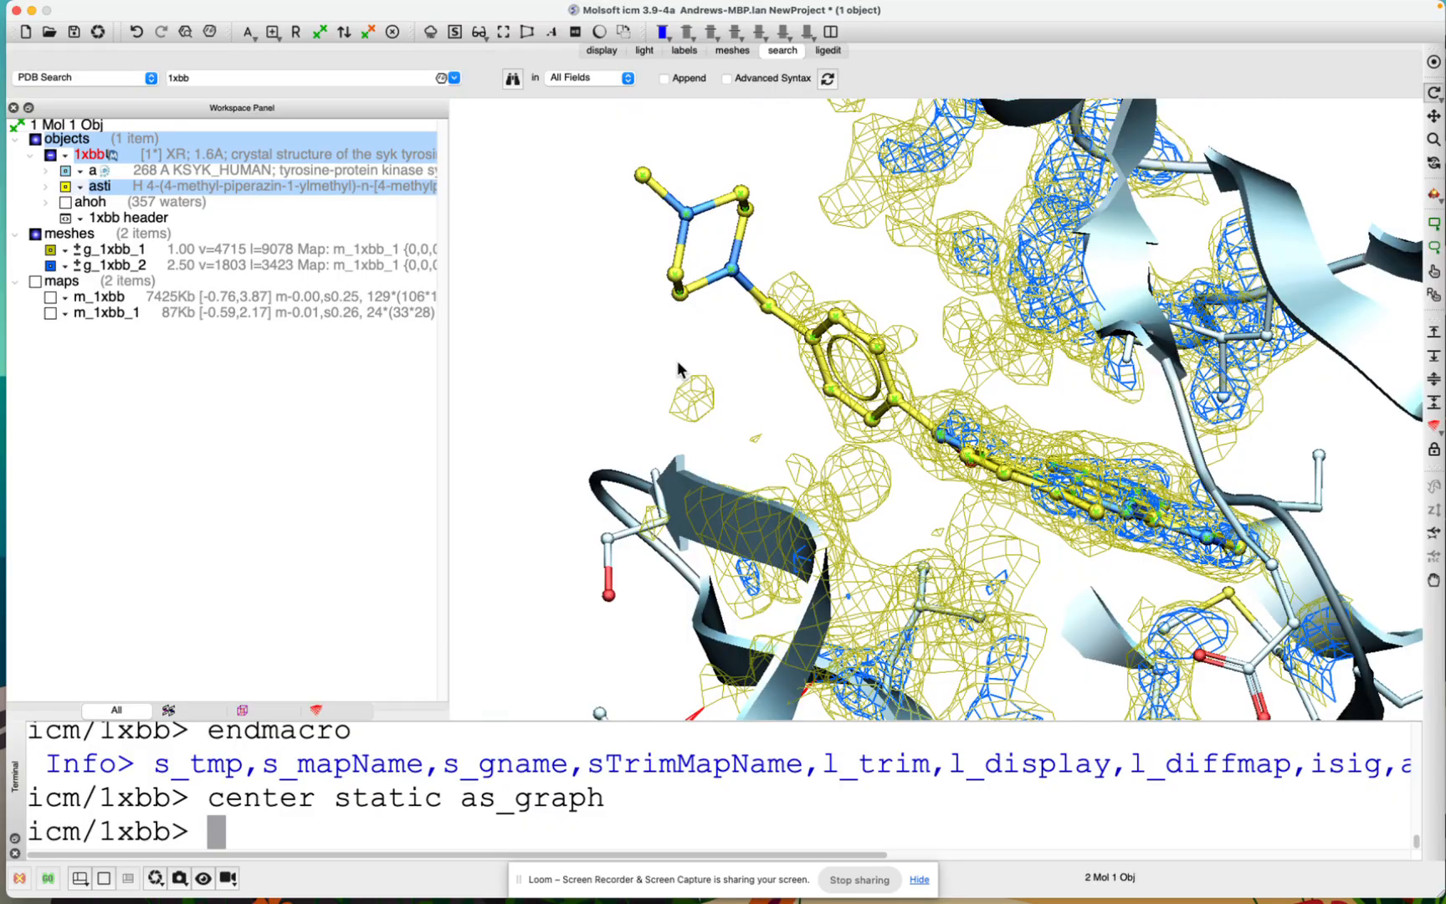
pyautogui.moveTo(677, 361)
pyautogui.mouseDown()
pyautogui.moveTo(636, 350)
pyautogui.moveTo(702, 364)
pyautogui.mouseUp()
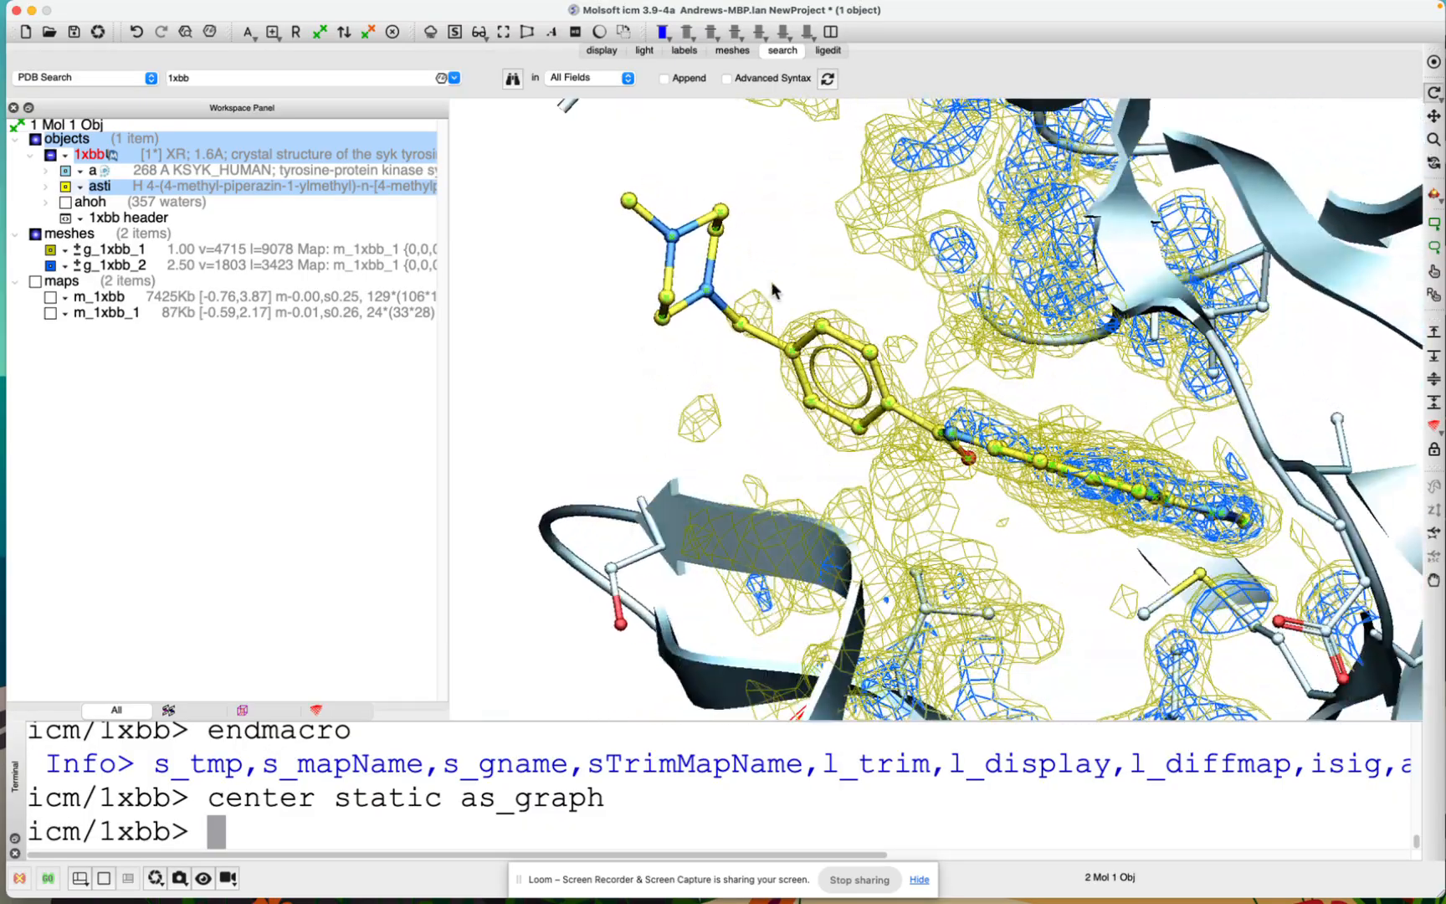
pyautogui.moveTo(771, 281); pyautogui.dragTo(807, 272)
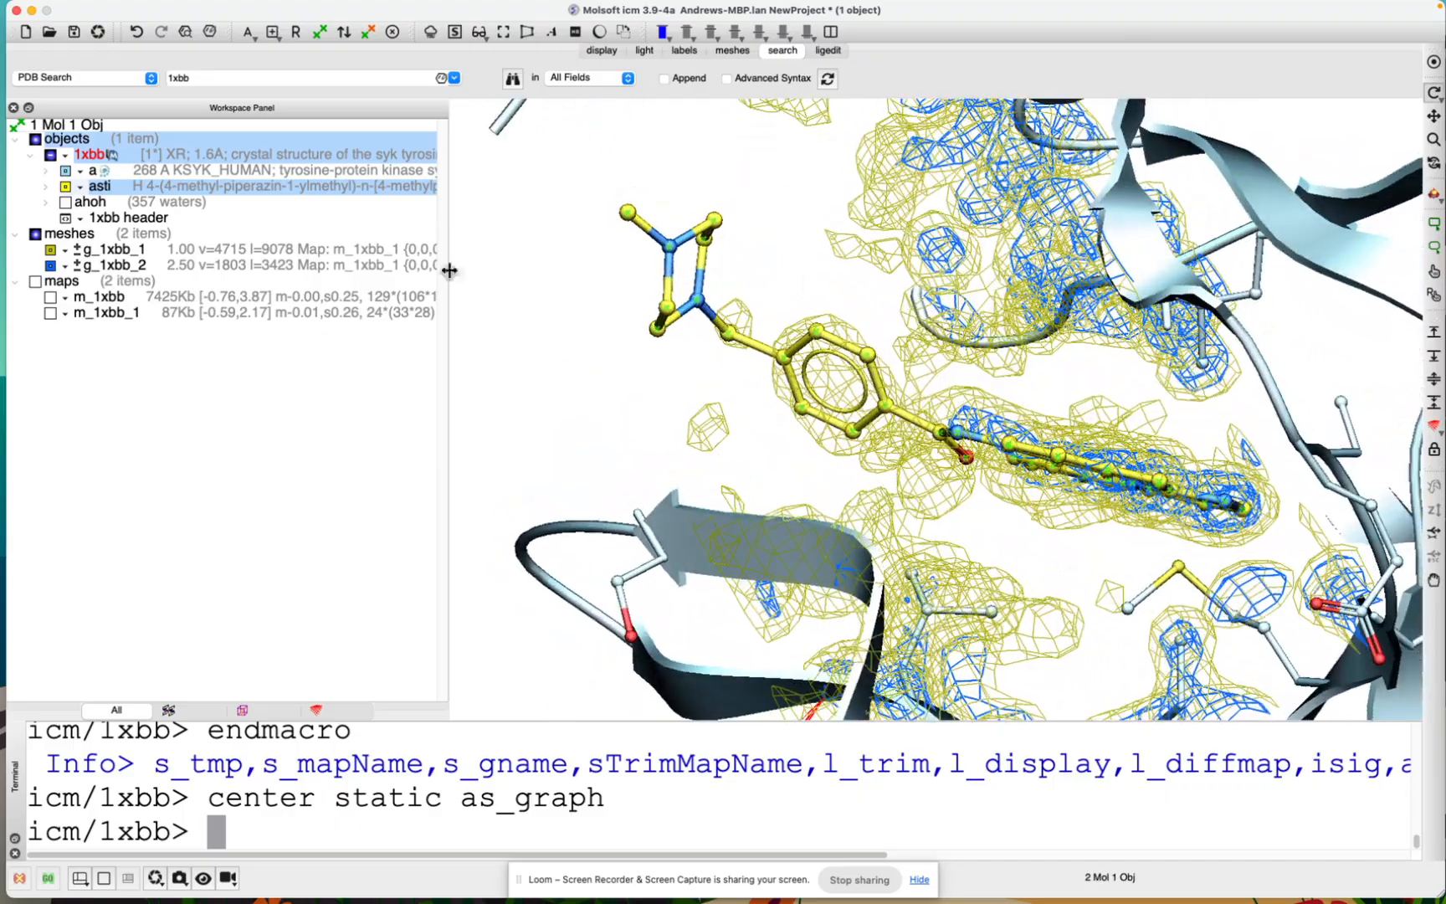
# Display the ahoh water molecules of 1xbb and inspect them against the contoured density around the ligand
pyautogui.click(69, 210)
pyautogui.click(76, 225)
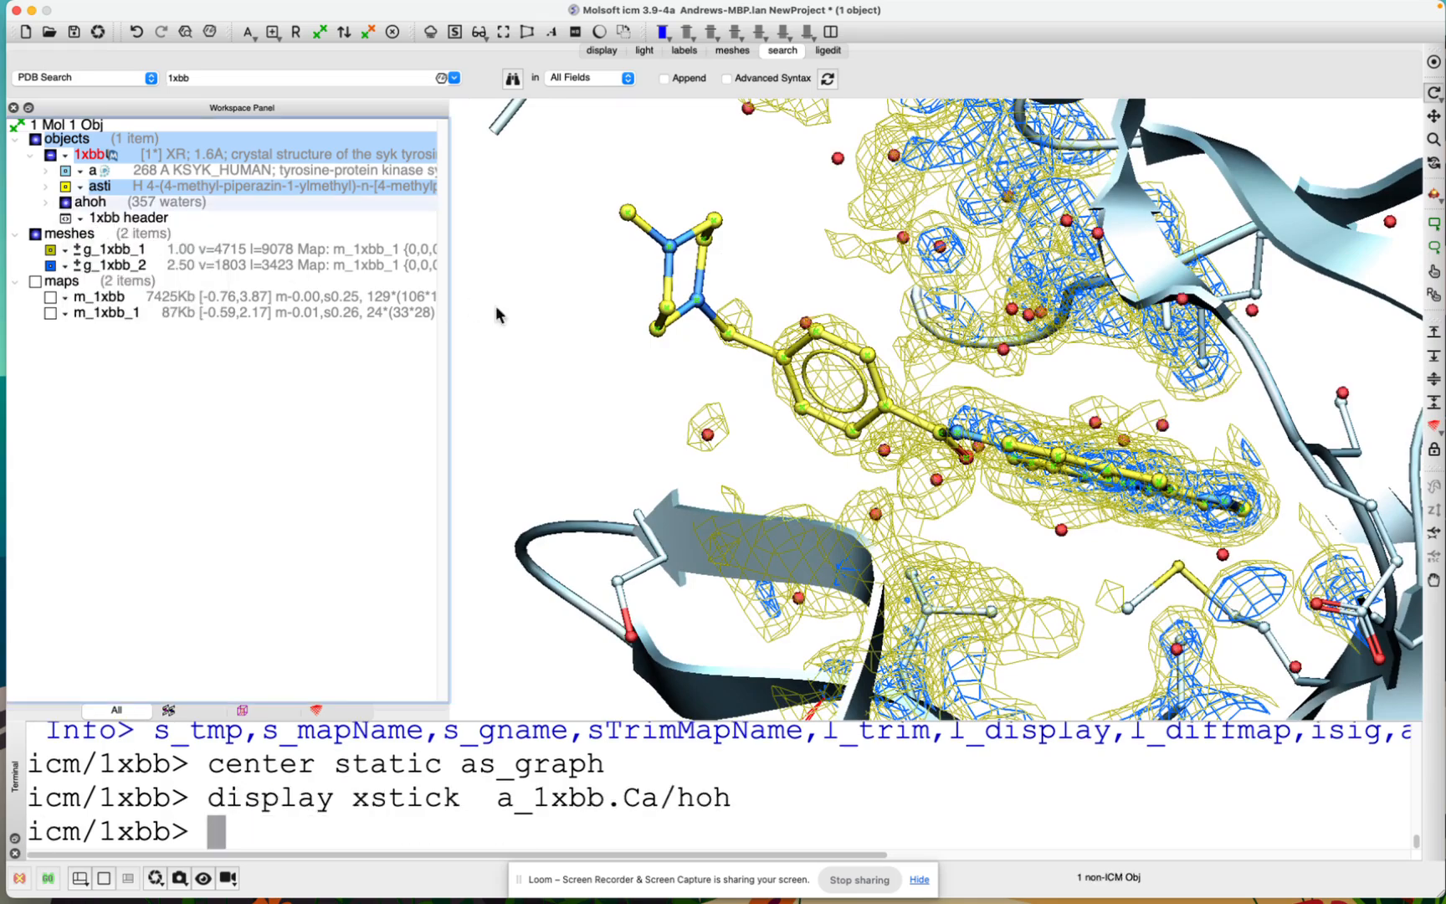
pyautogui.moveTo(497, 314); pyautogui.dragTo(794, 279)
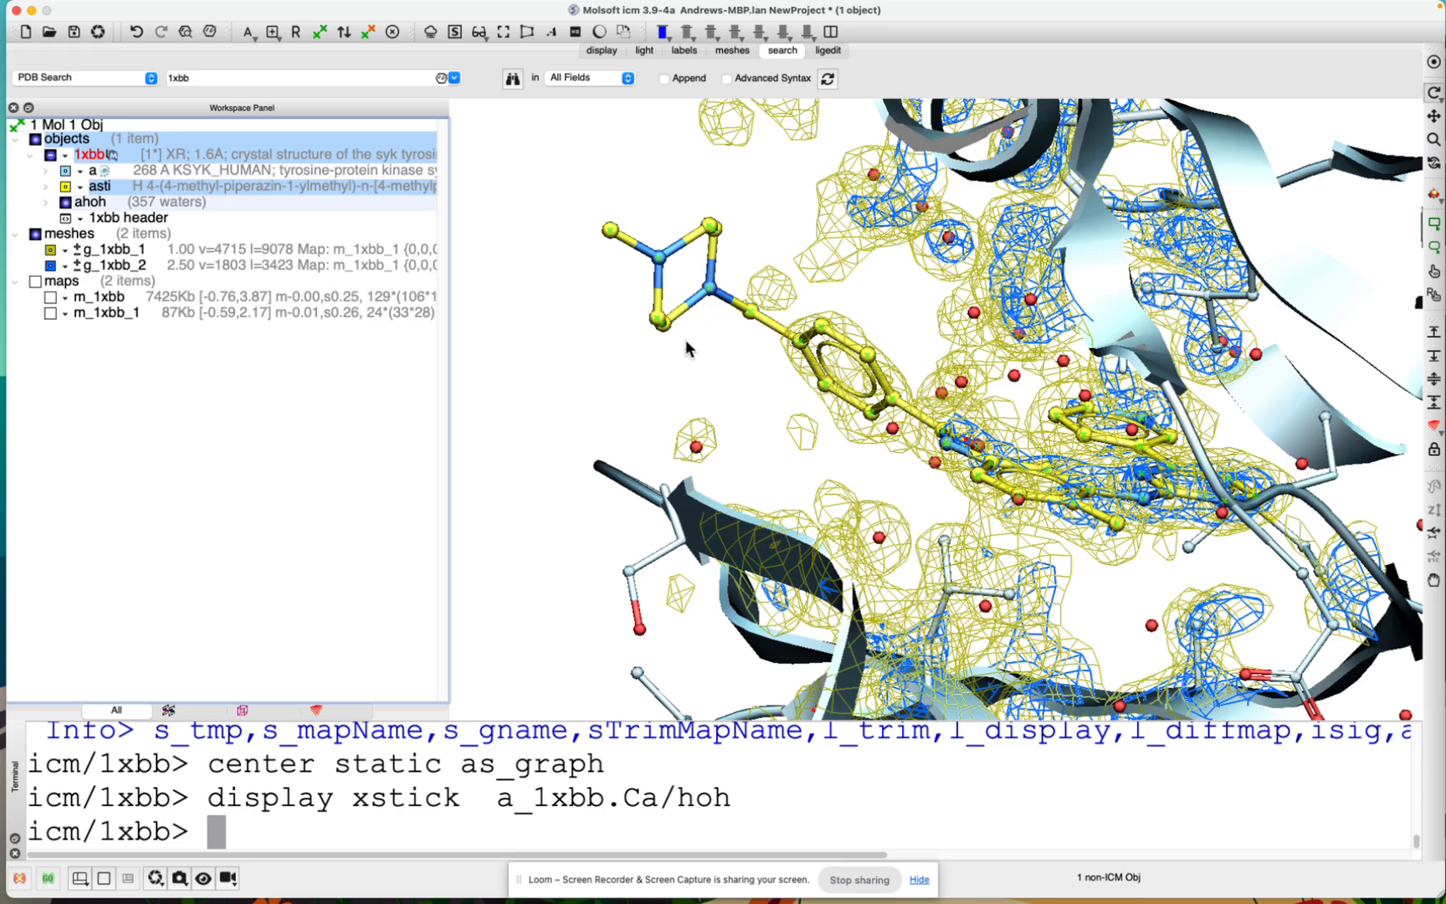
# Clear the selection and convert the 1xbb object to ICM, replacing the original, keeping tight waters and optimizing hydrogens and HisProAsnGlnCys
pyautogui.click(221, 152)
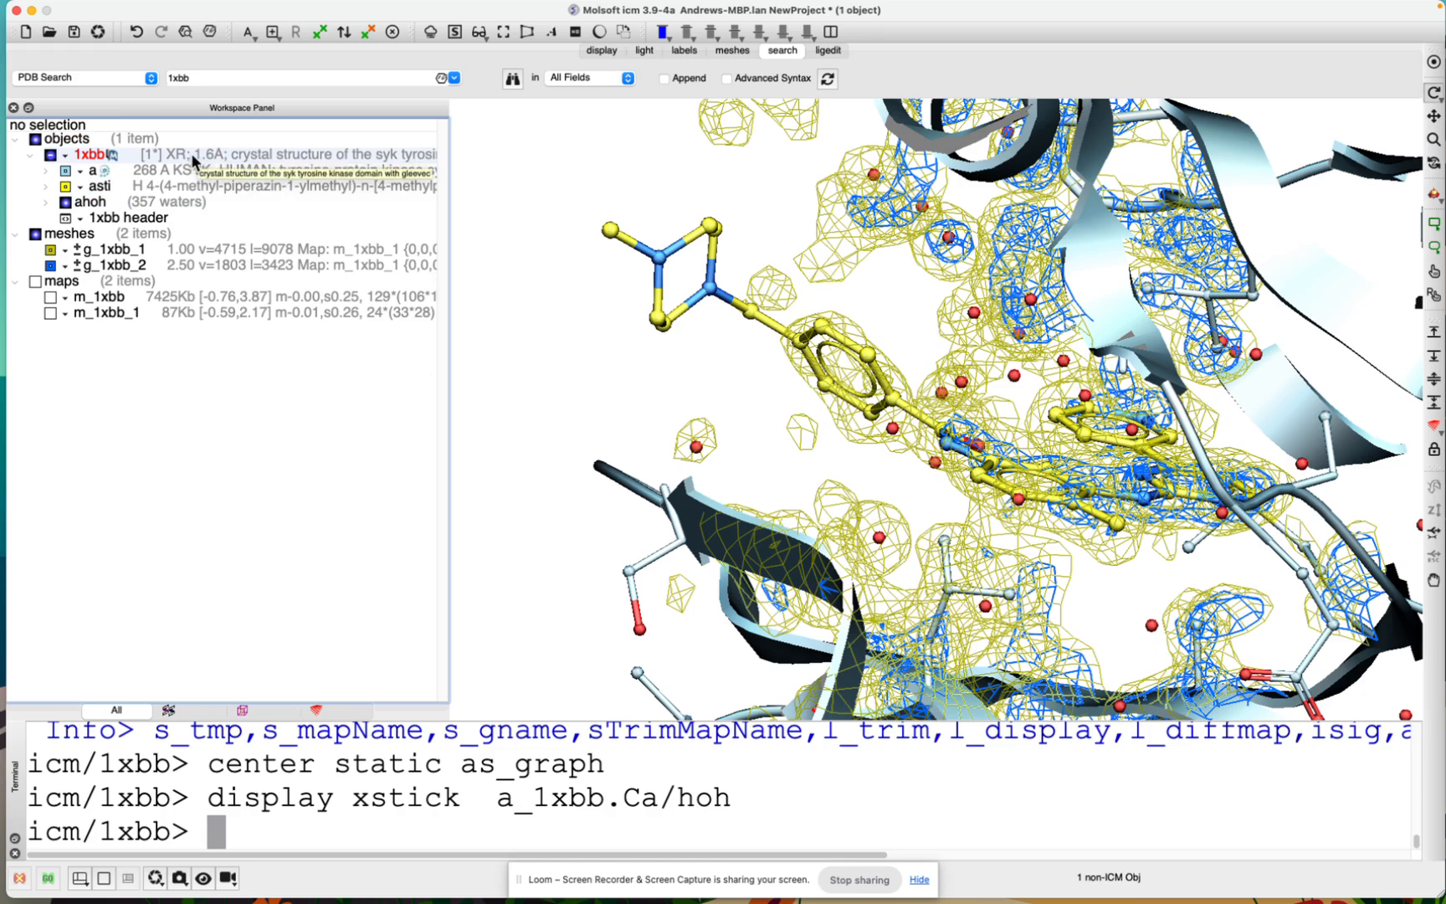
pyautogui.rightClick(183, 160)
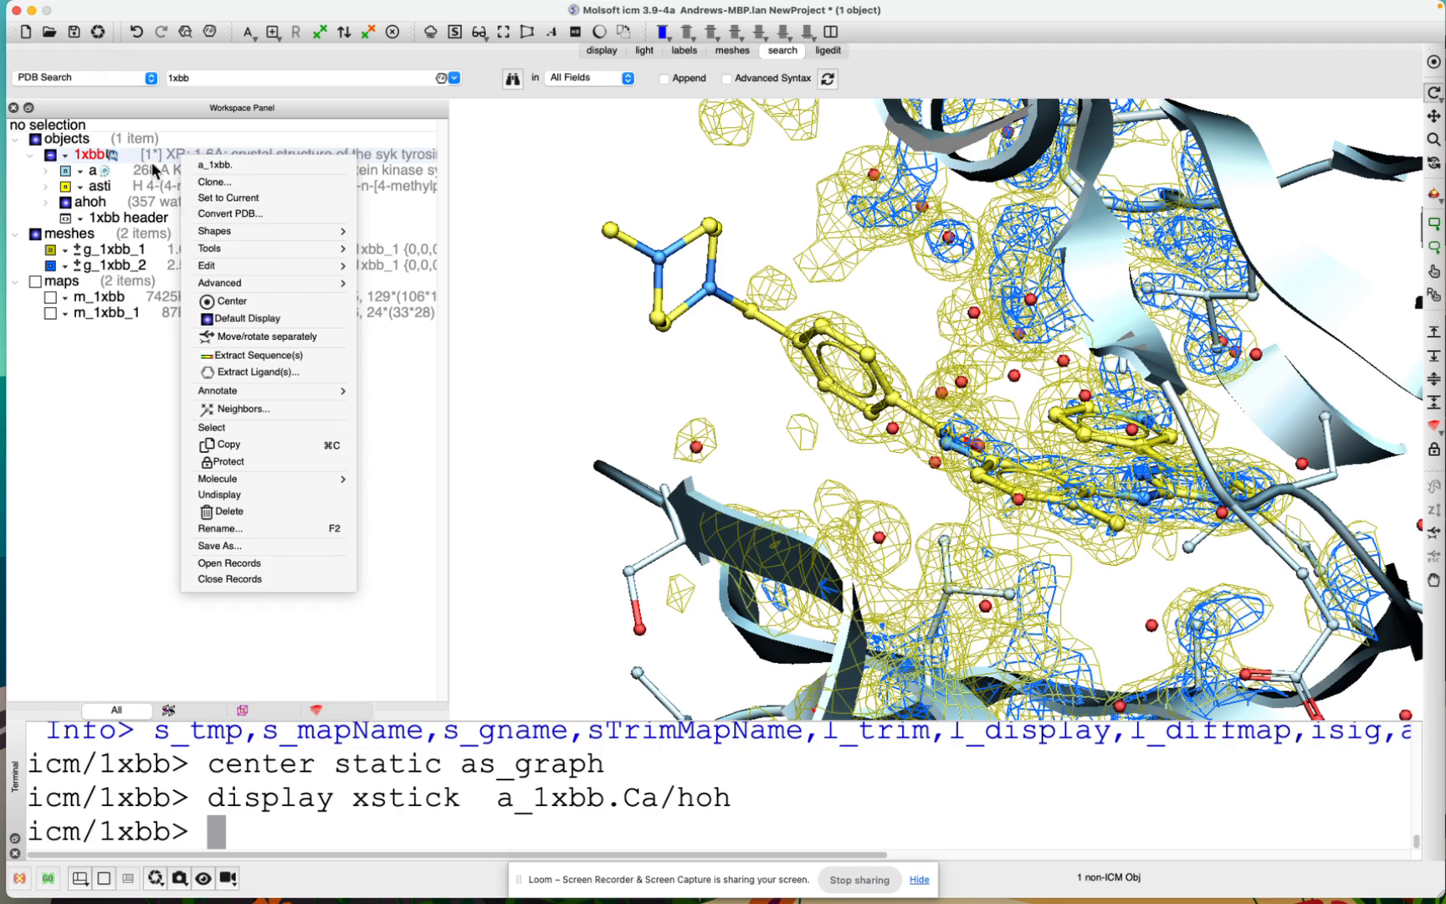
pyautogui.click(217, 216)
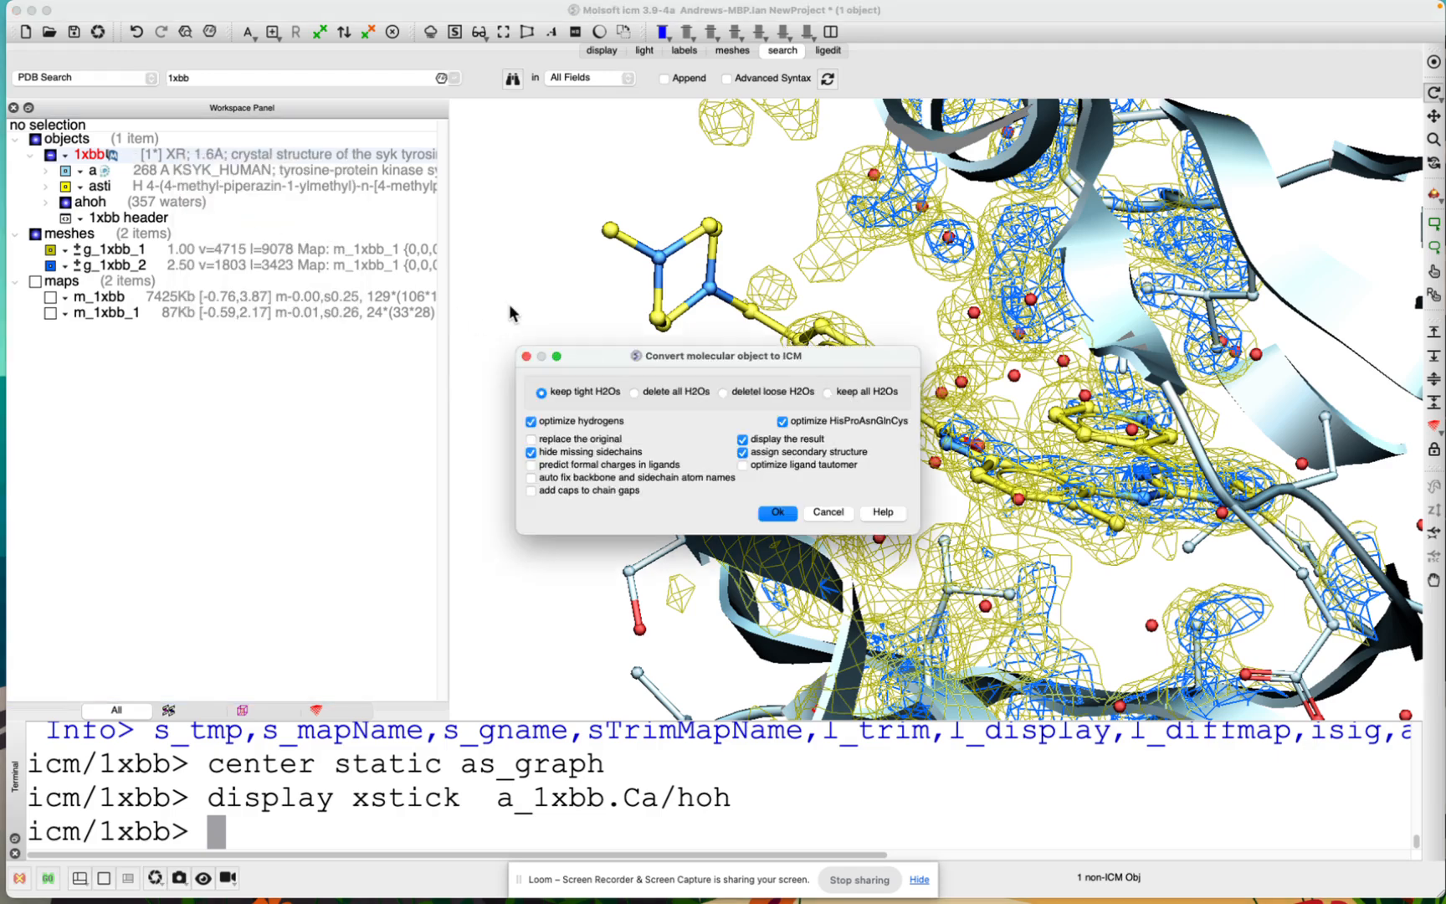
pyautogui.click(777, 512)
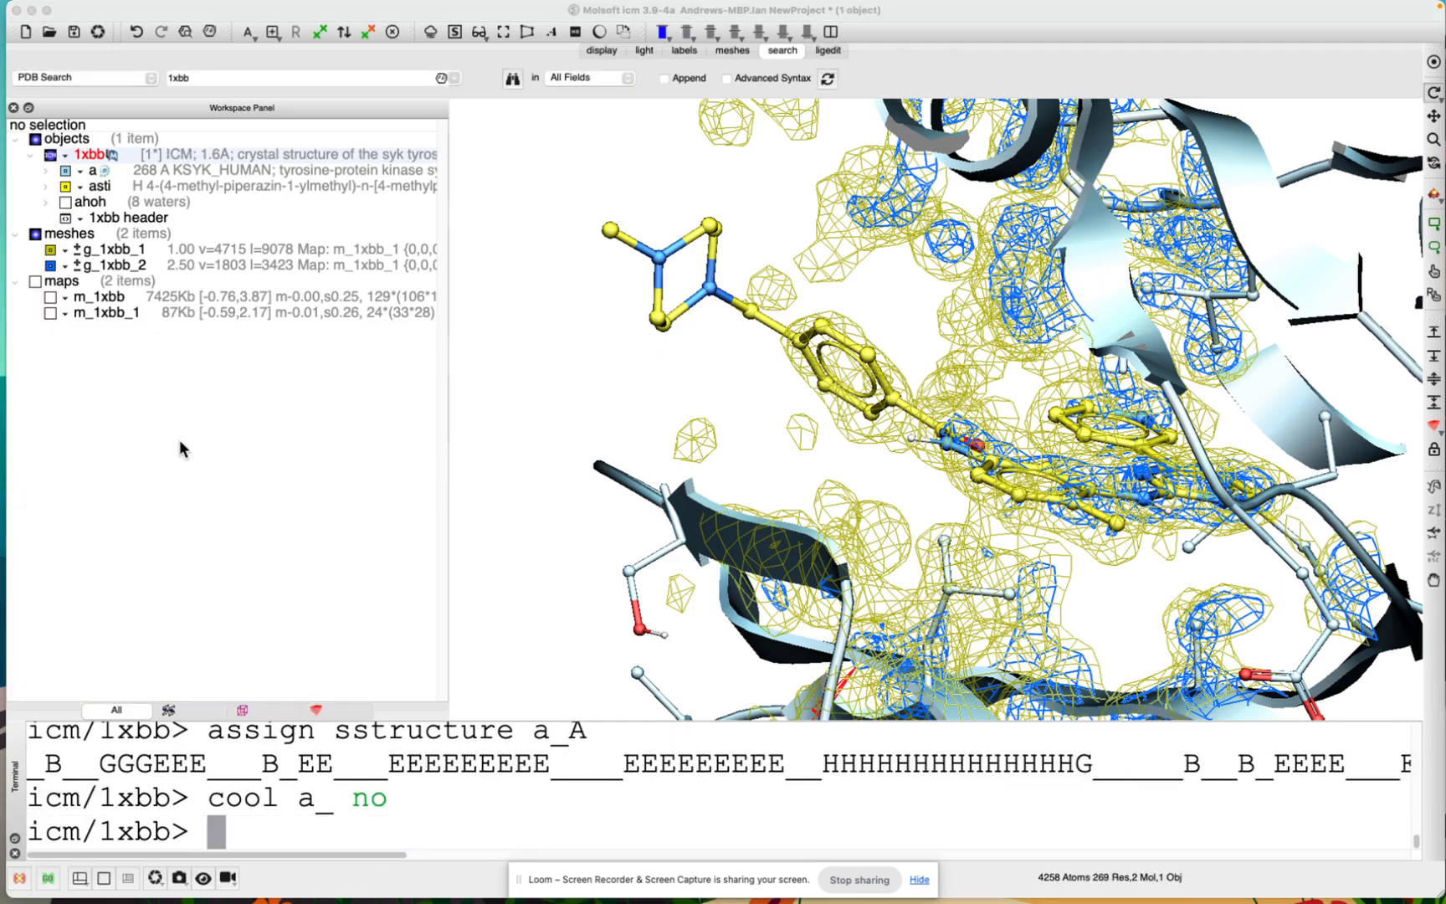
# Move the asti molecule out of 1xbb into its own object and rename that object ligand
pyautogui.rightClick(140, 189)
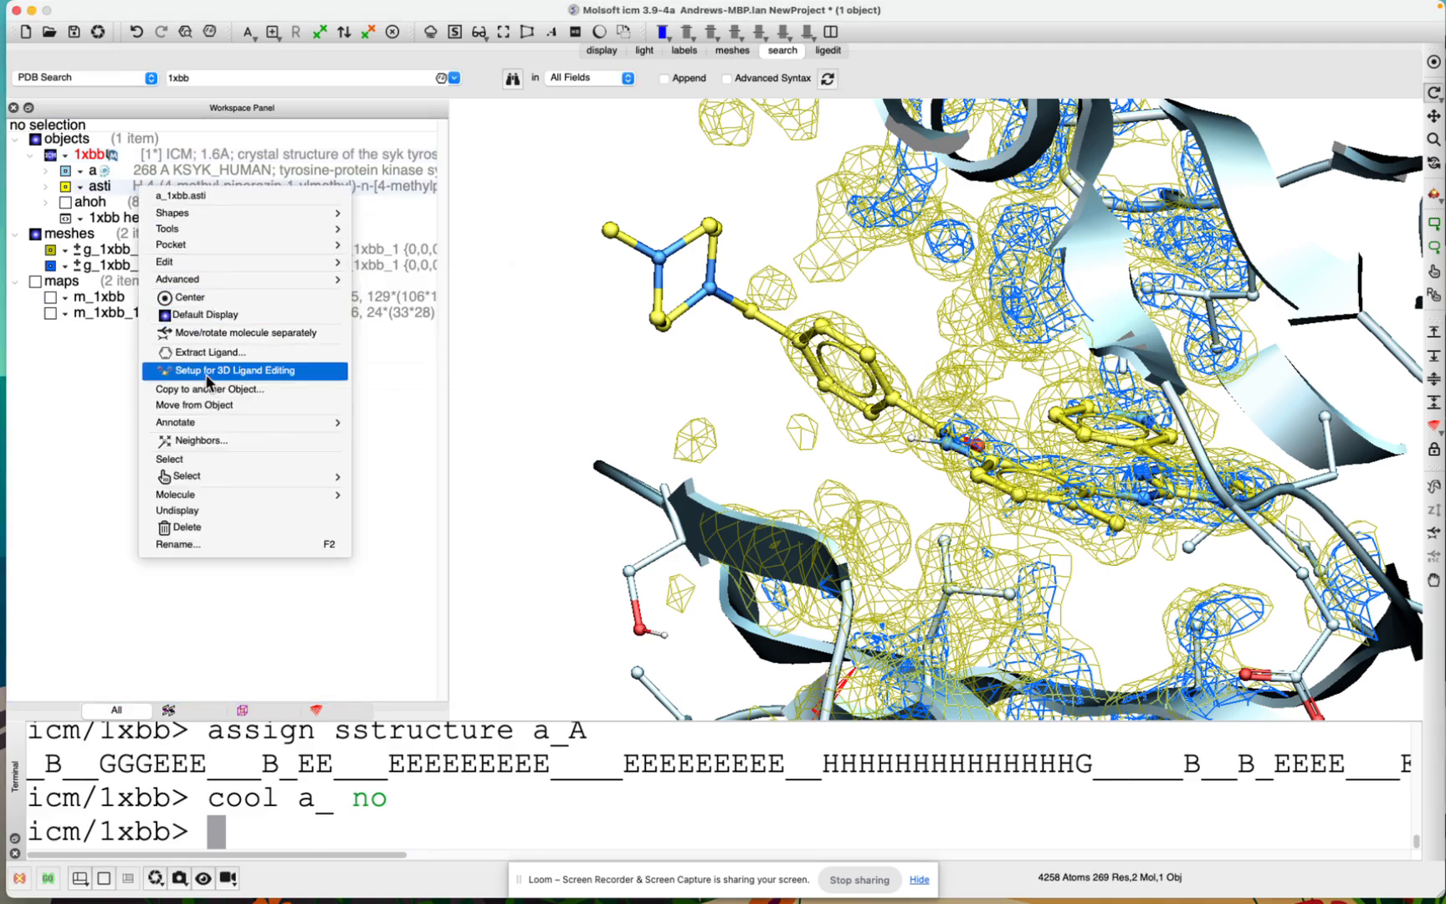
pyautogui.moveTo(204, 263)
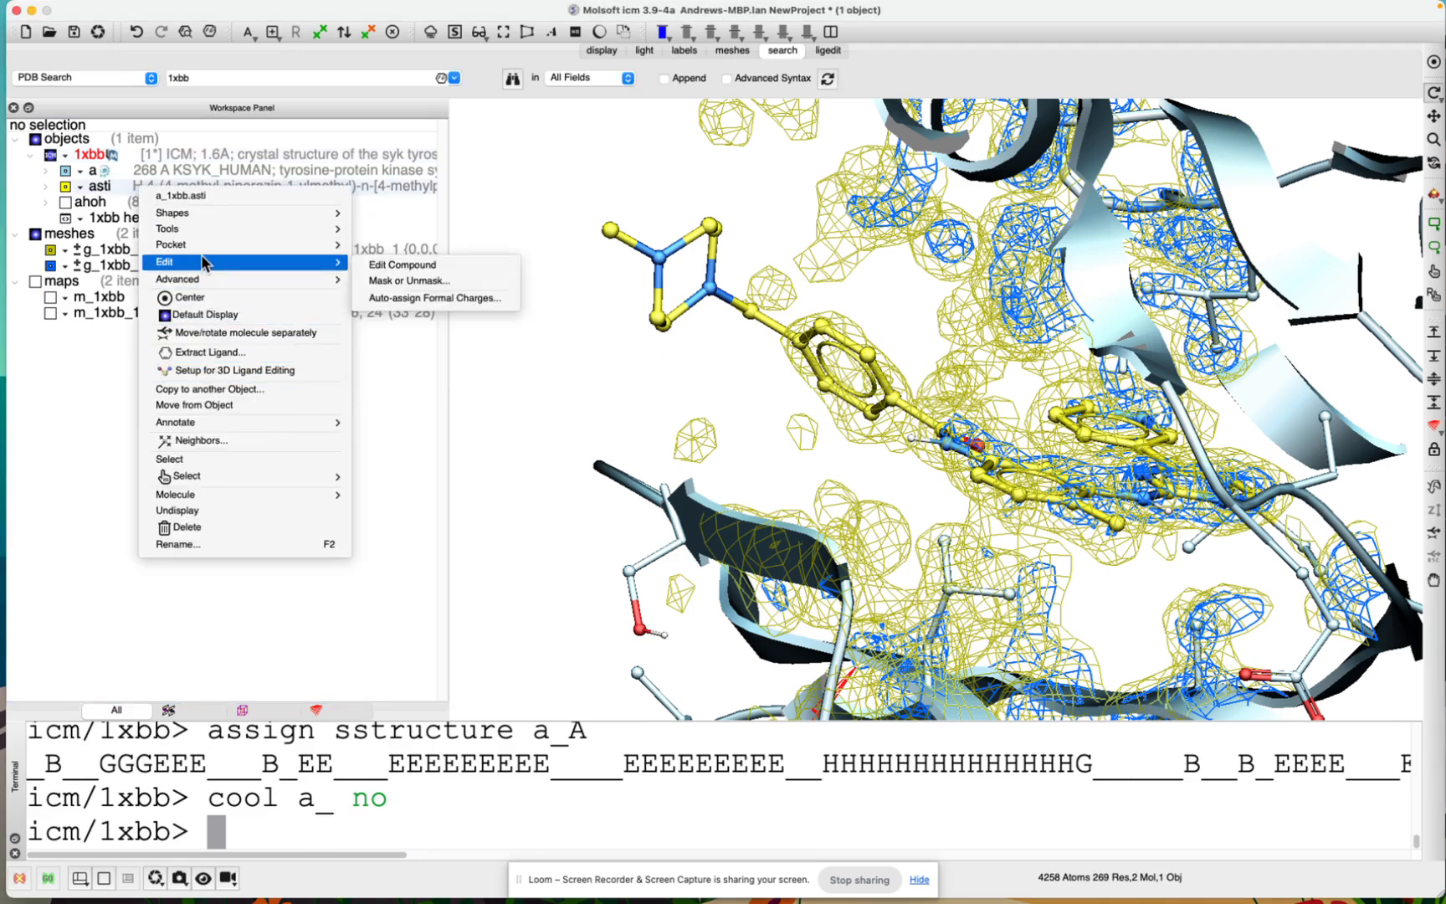
pyautogui.click(195, 405)
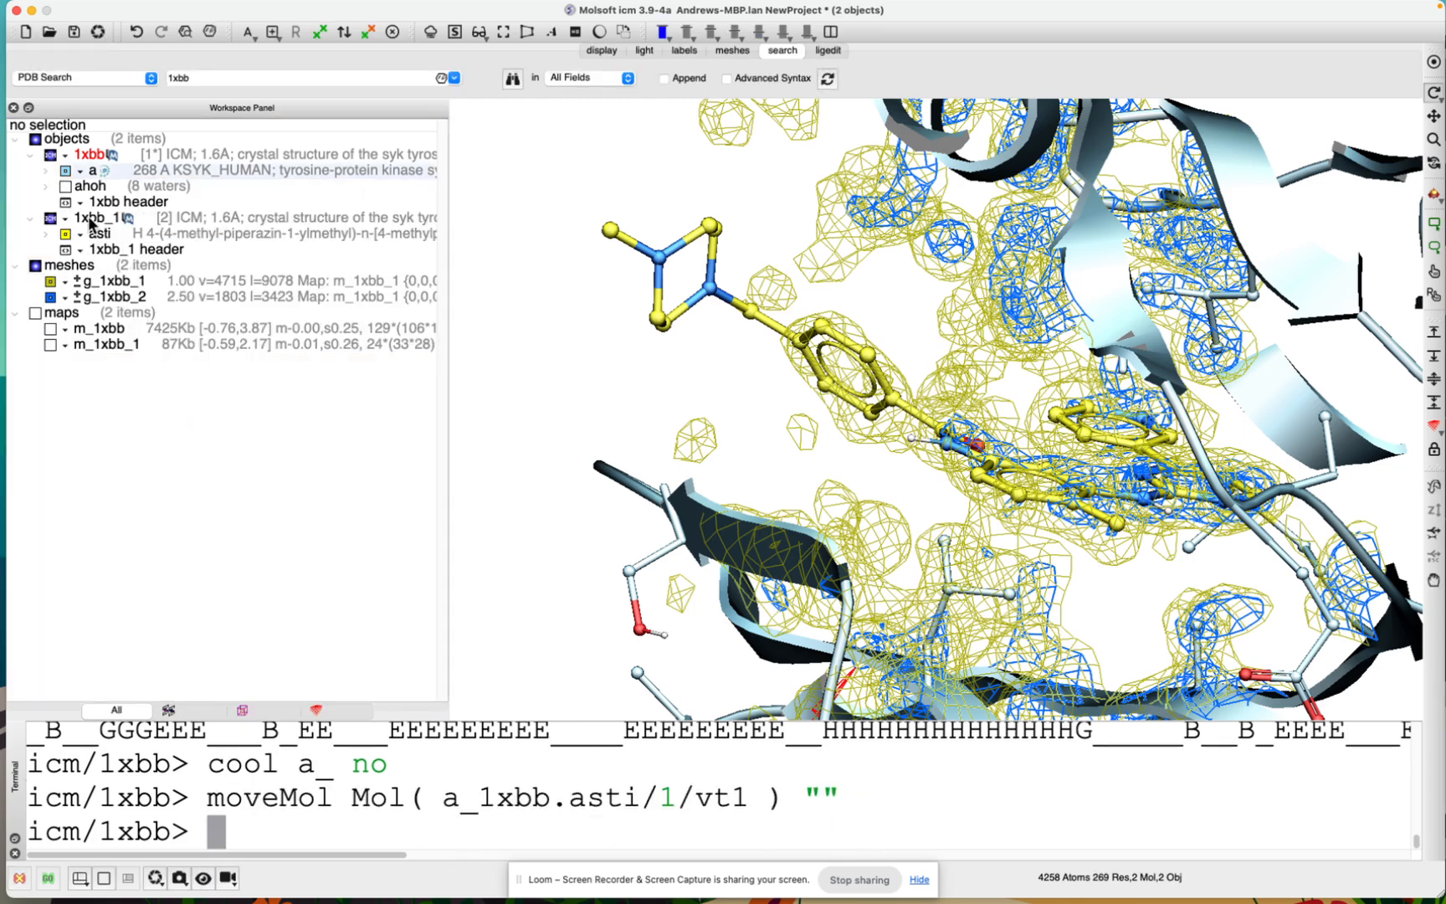
pyautogui.rightClick(89, 221)
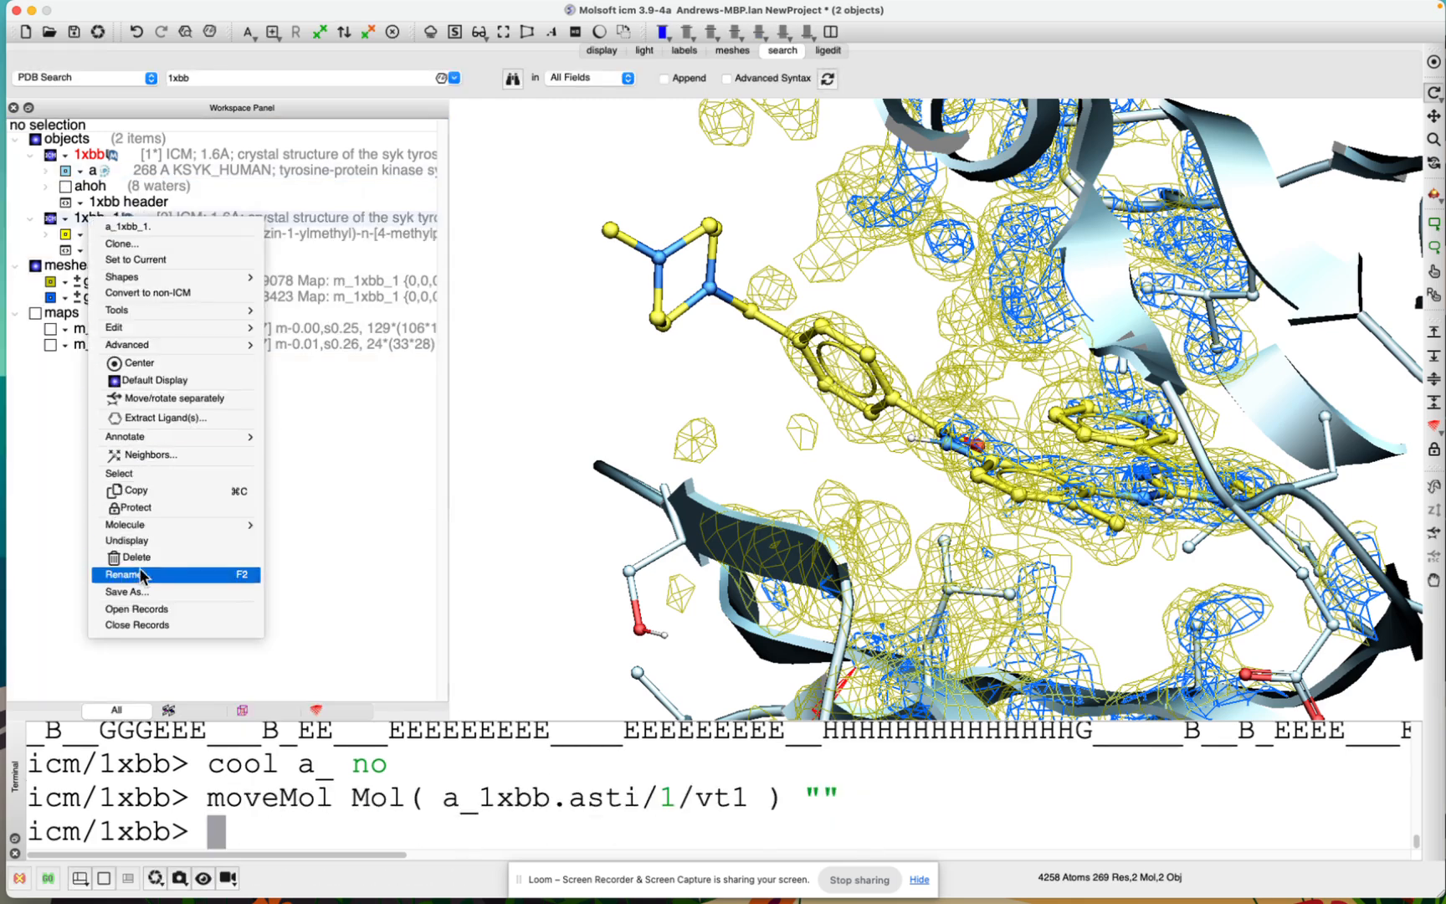
pyautogui.click(140, 575)
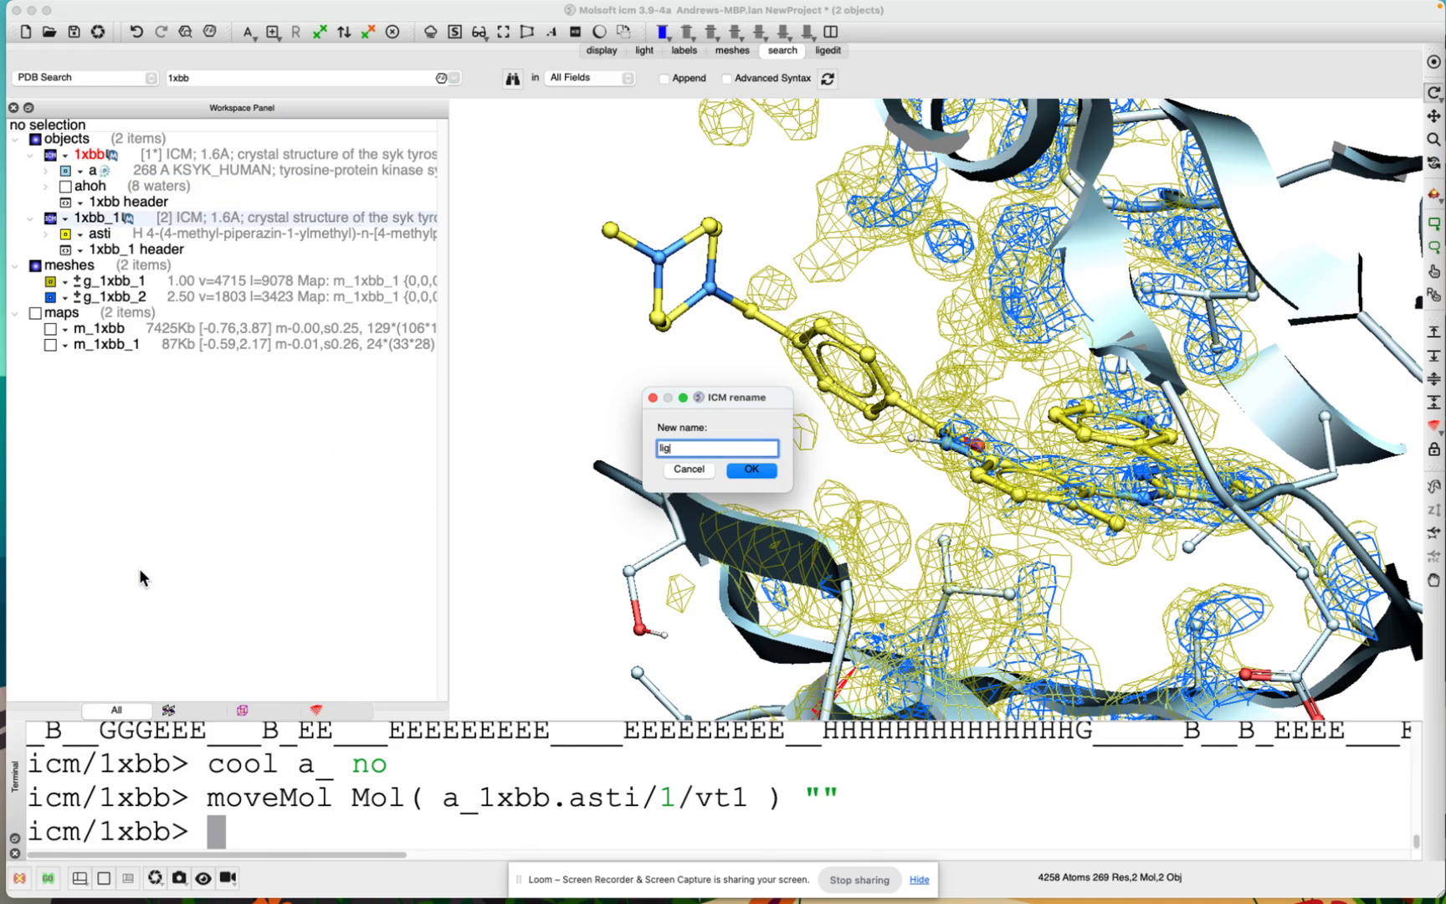
pyautogui.click(751, 469)
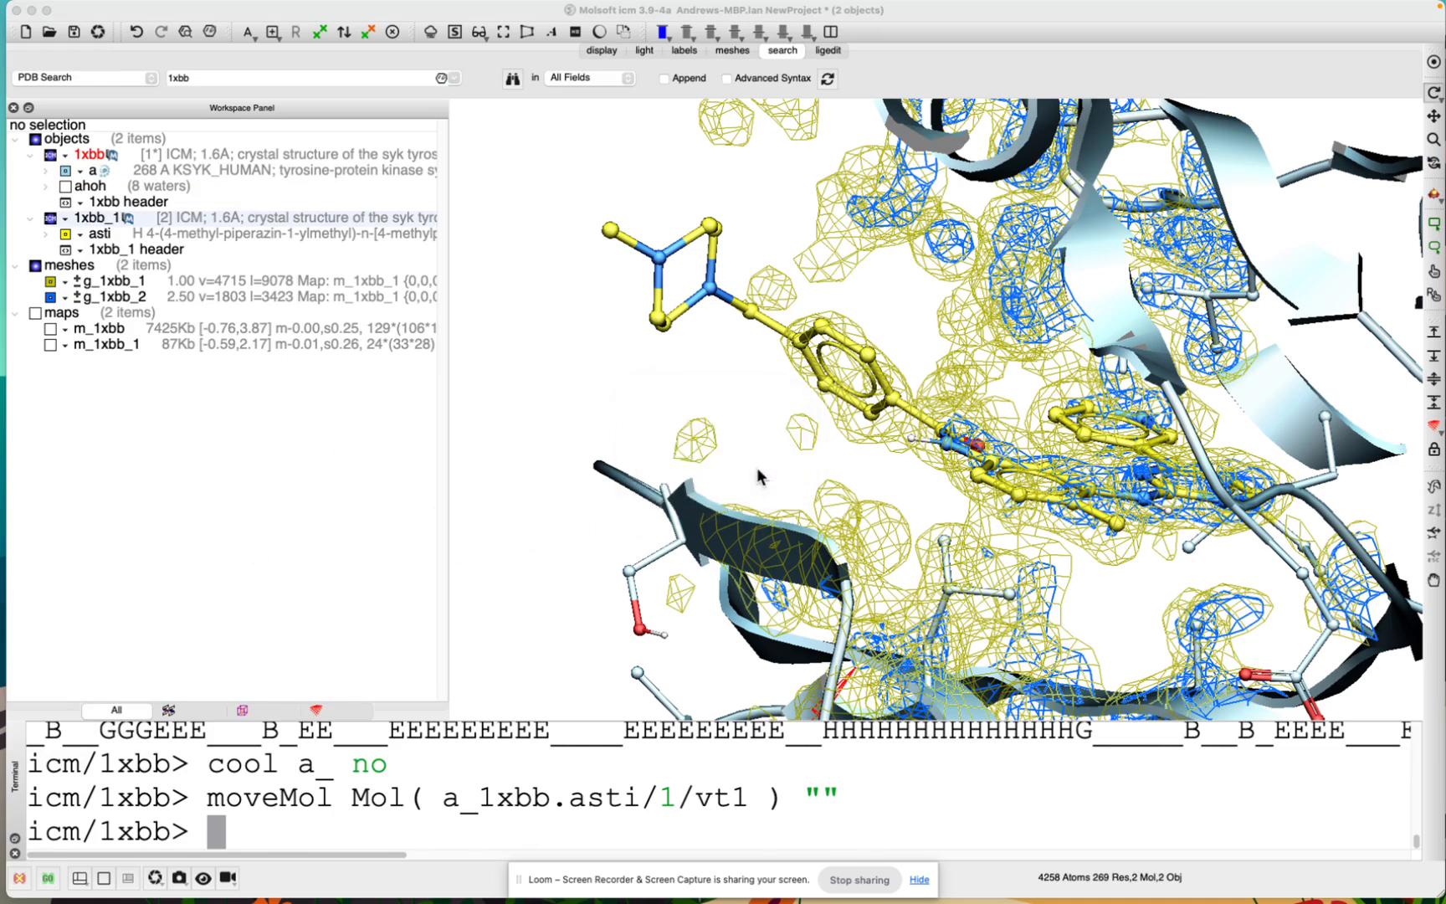
# Configure the docking receptor setup for a_1xbb with project name density_1xbb and the binding site defined around the selected ligand object
pyautogui.click(104, 219)
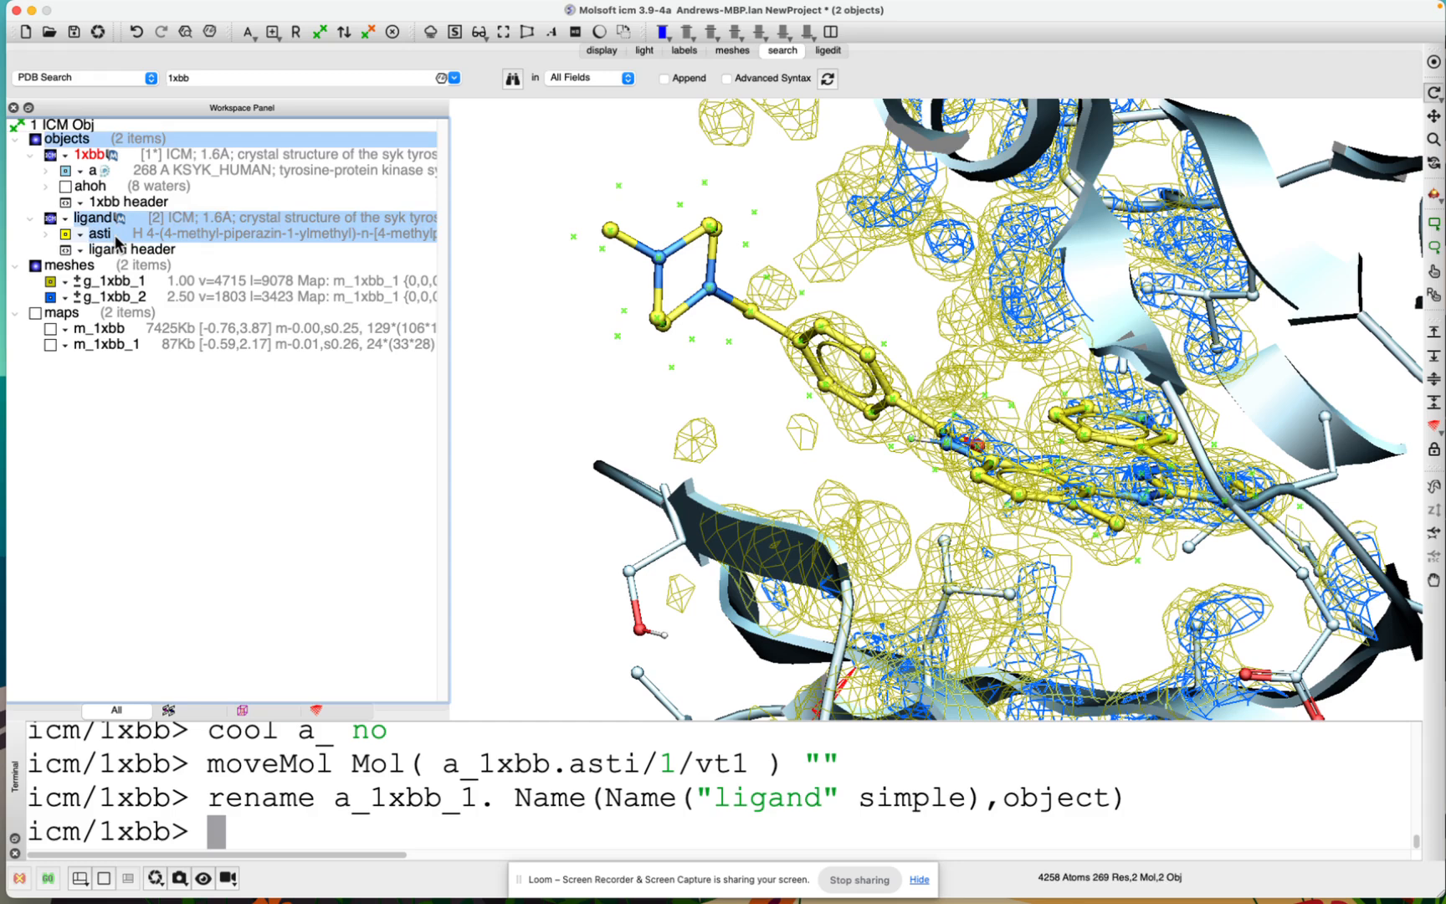
pyautogui.moveTo(378, 10)
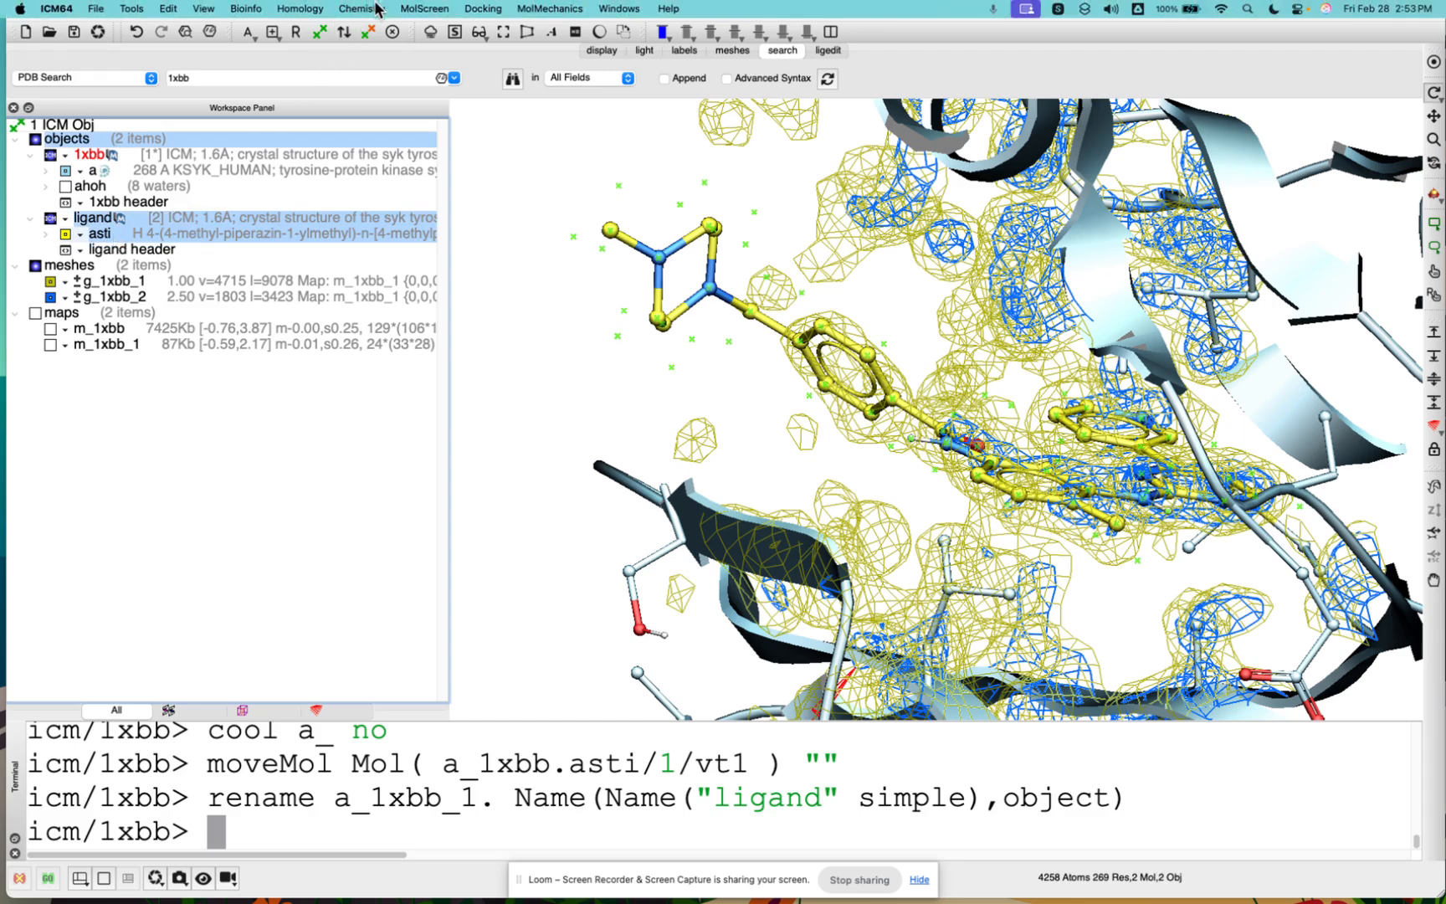
pyautogui.click(475, 10)
pyautogui.click(493, 47)
pyautogui.doubleClick(770, 288)
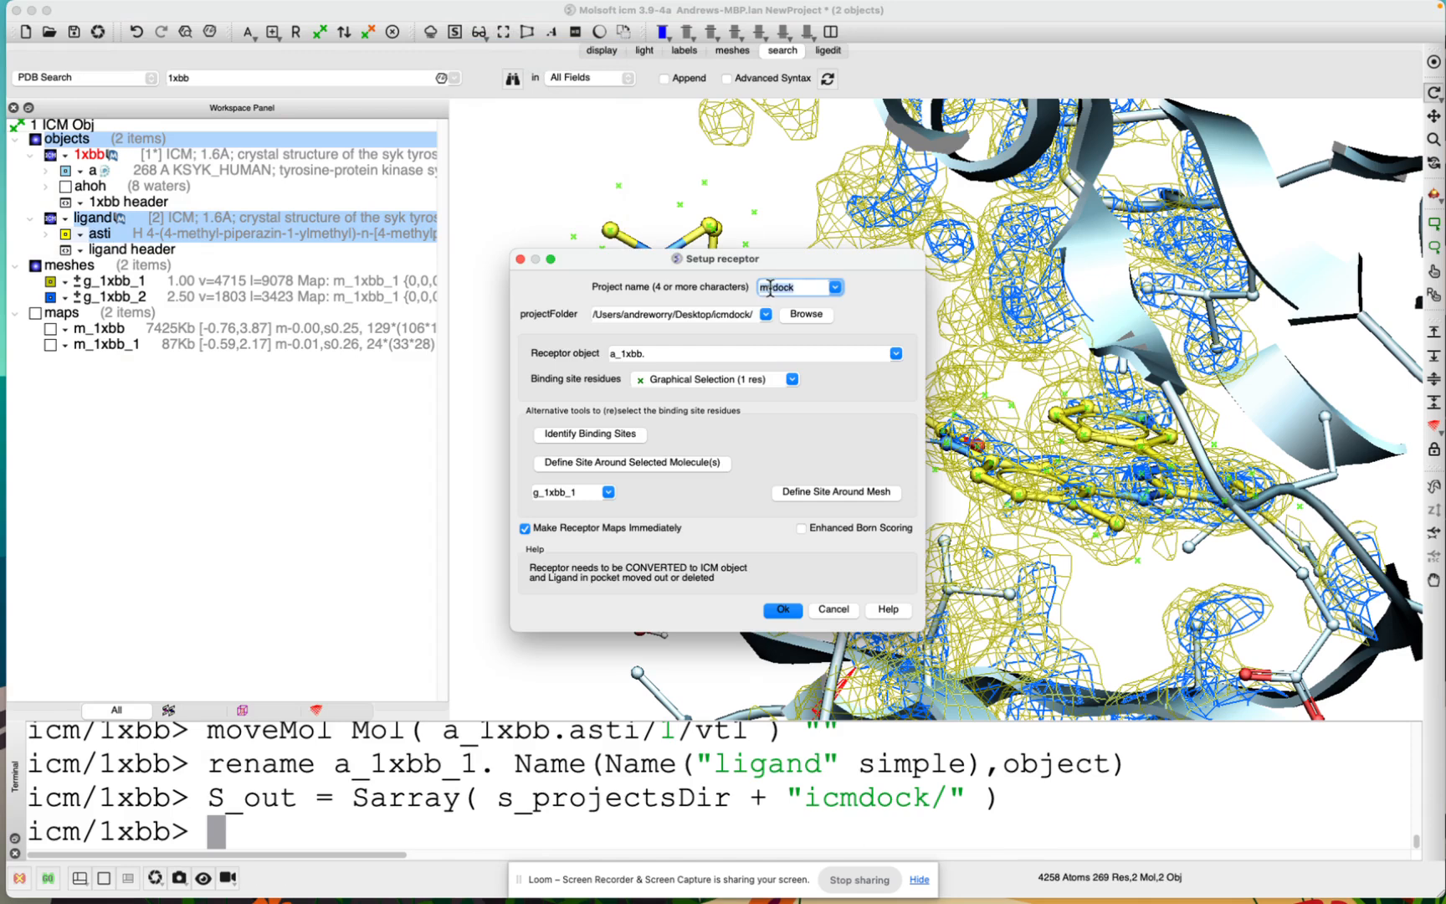
pyautogui.write('density_1xbb')
pyautogui.click(604, 462)
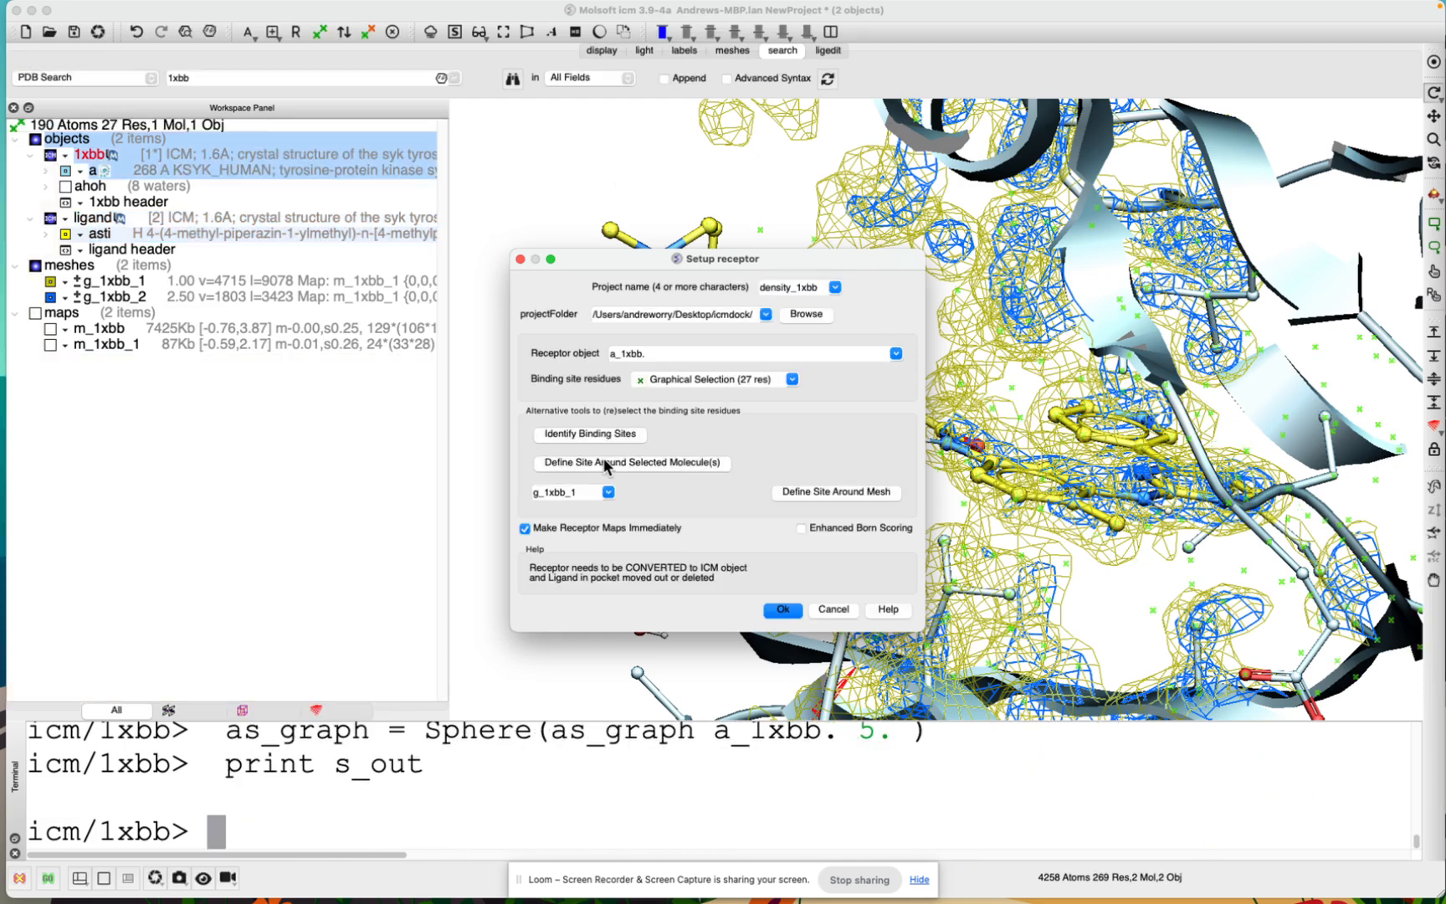
pyautogui.moveTo(841, 266); pyautogui.dragTo(537, 329)
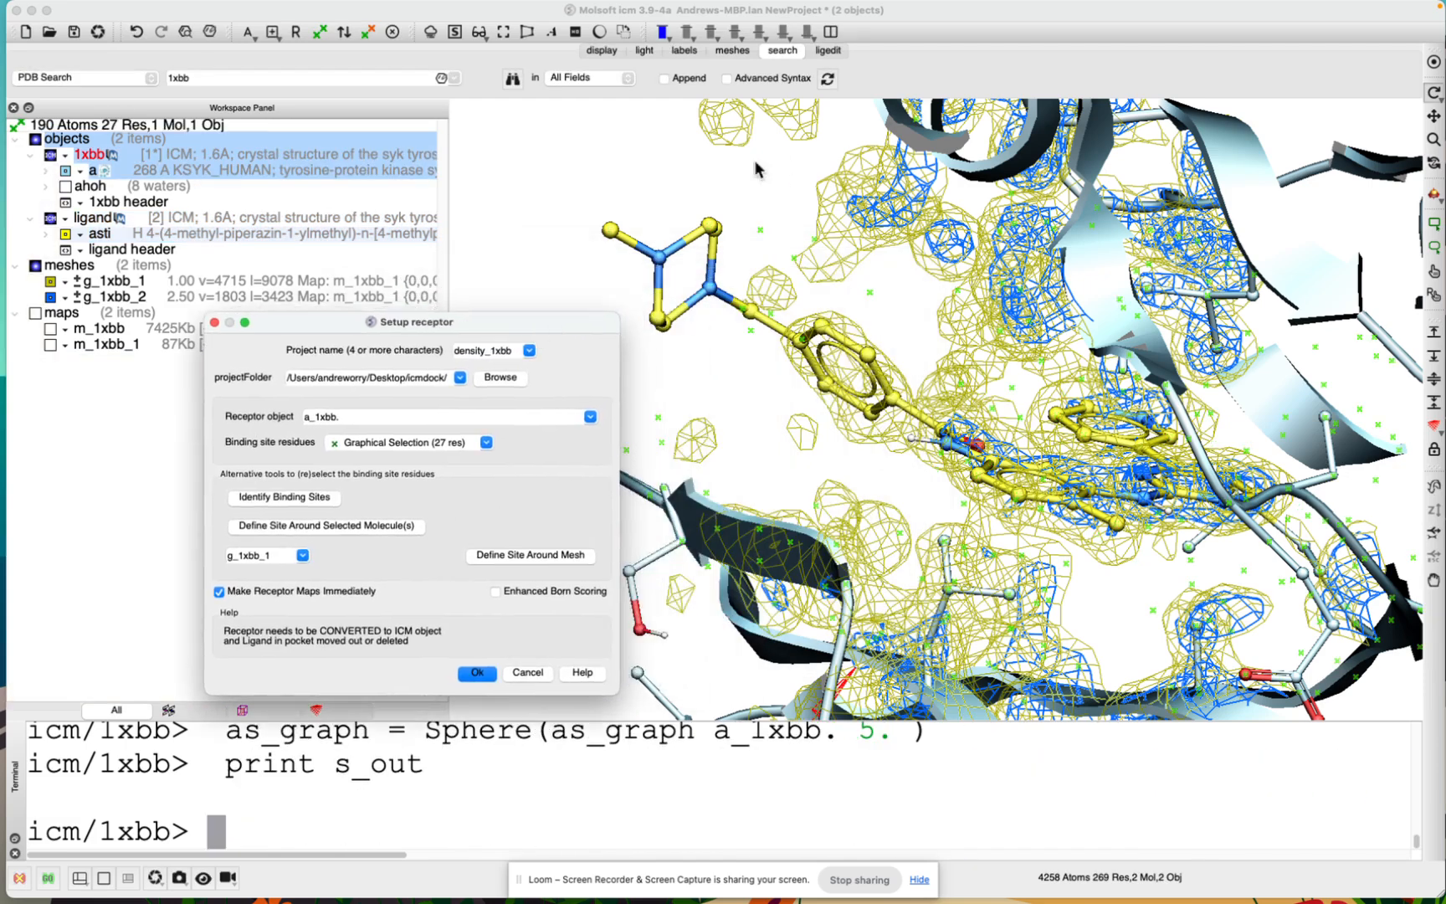
# Run the receptor setup and make the receptor maps, accepting the proposed probe position and binding site box
pyautogui.click(474, 674)
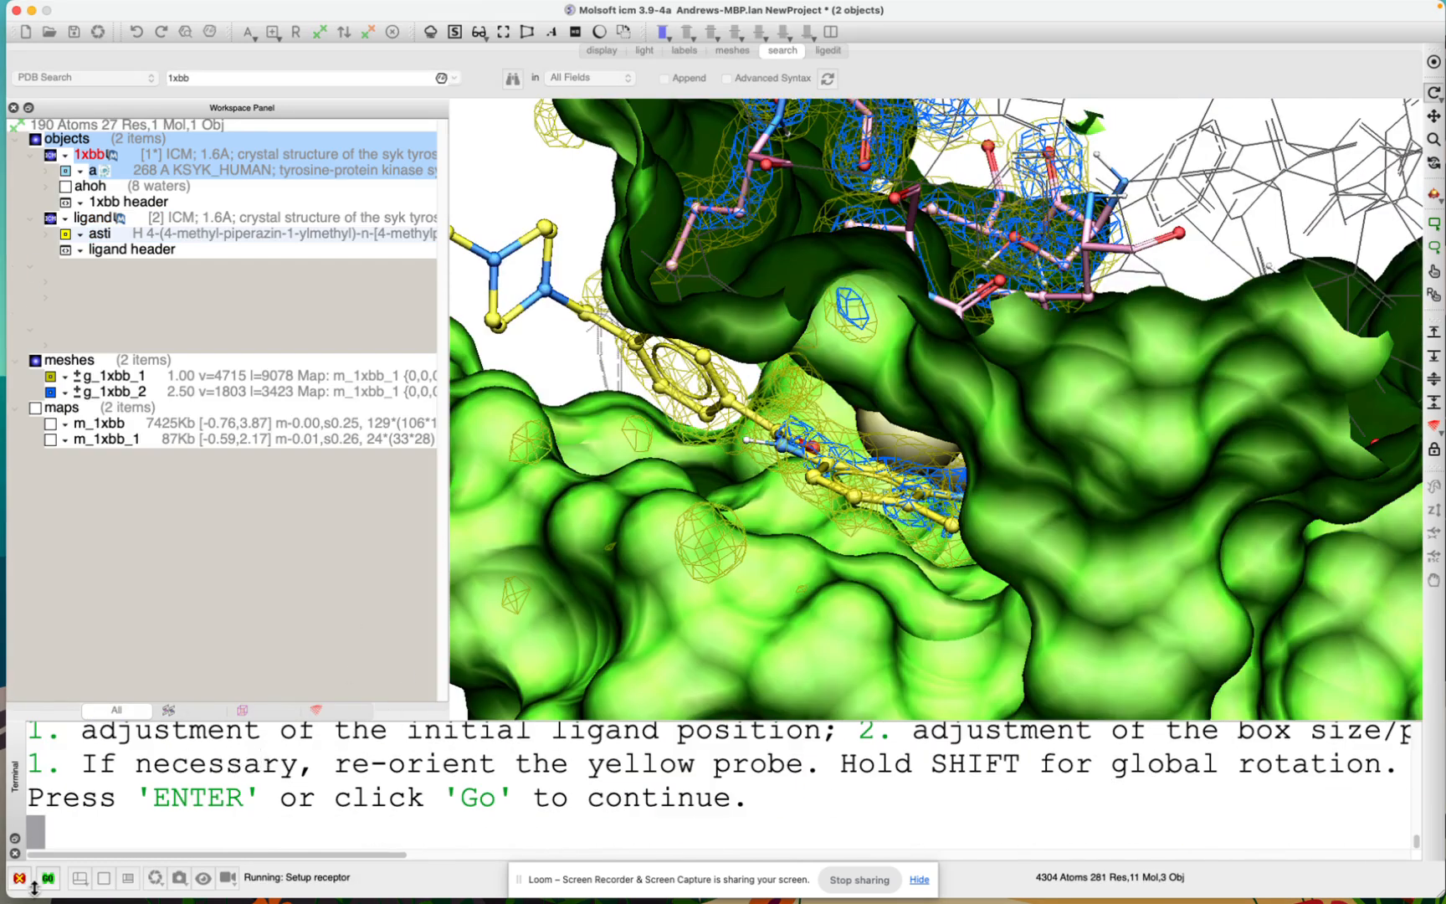
pyautogui.click(48, 879)
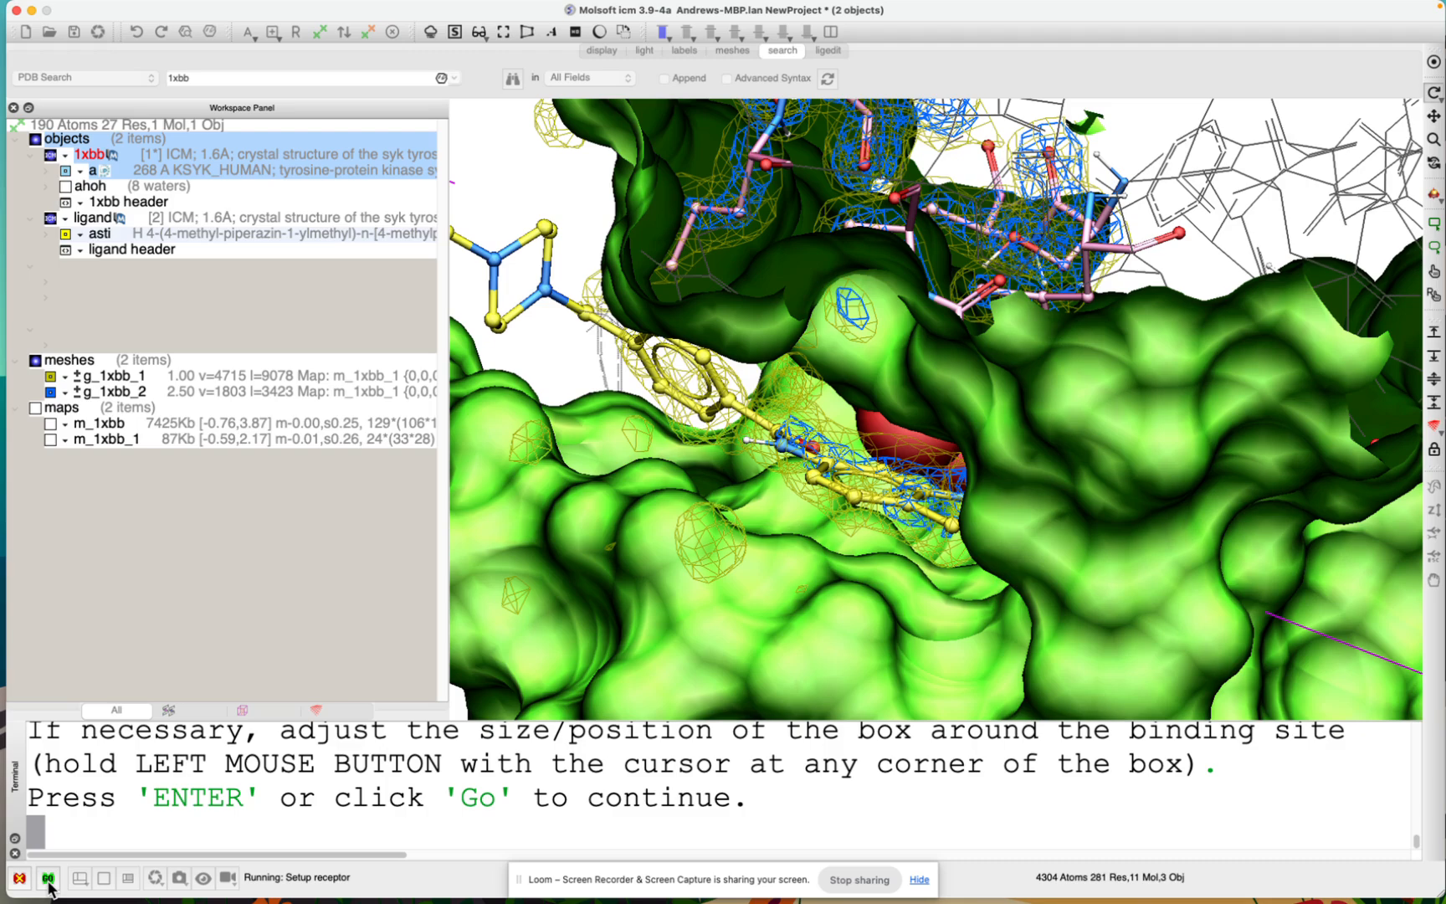
pyautogui.click(47, 880)
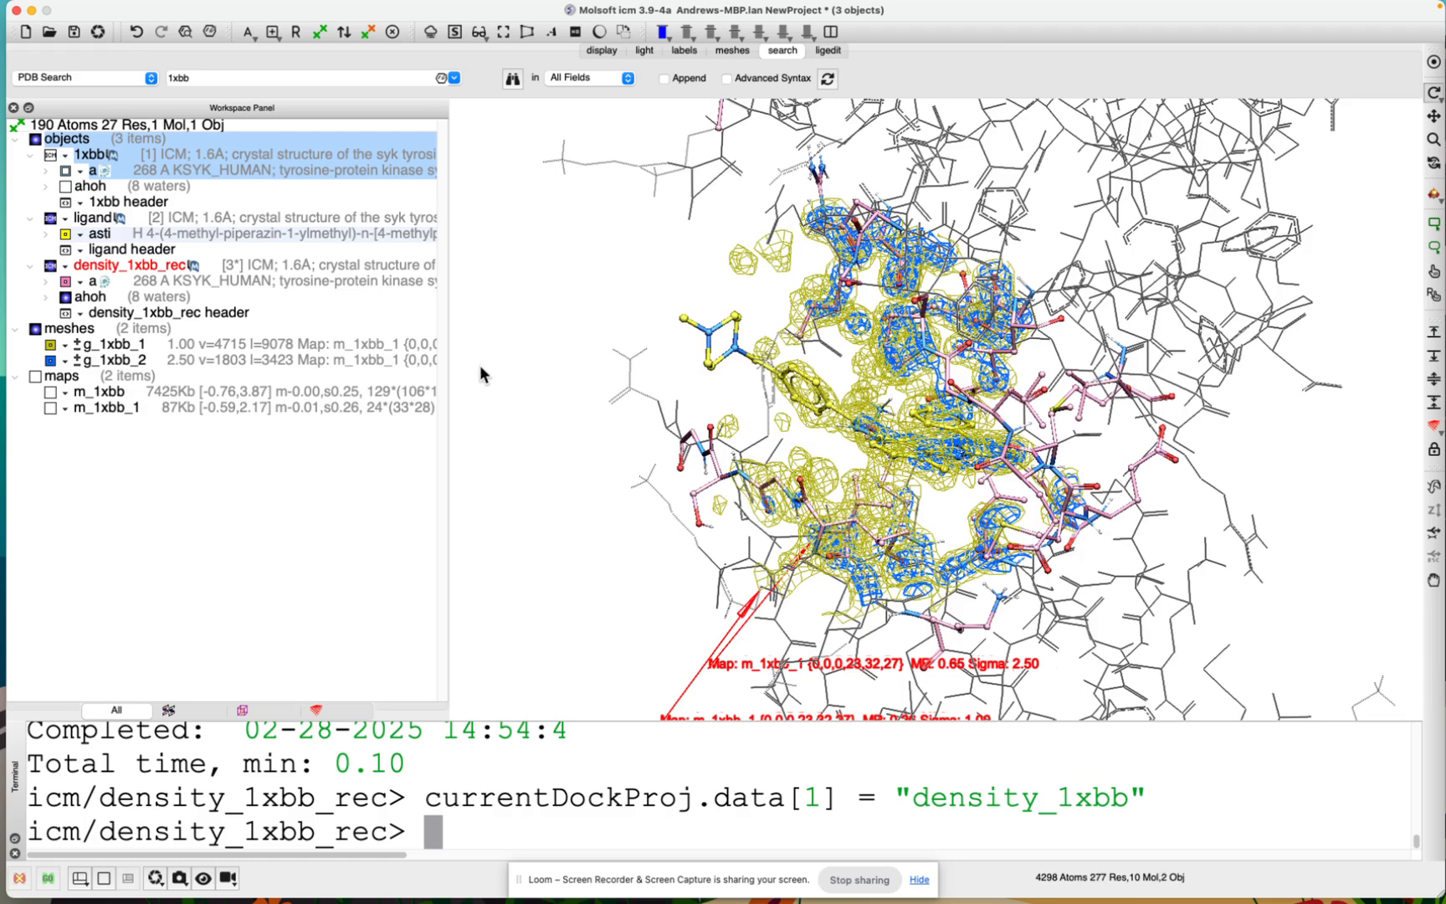
# Include the electron density map m_1xbb in the density_1xbb docking project, leaving the density term on
pyautogui.scroll(3, 481, 345)
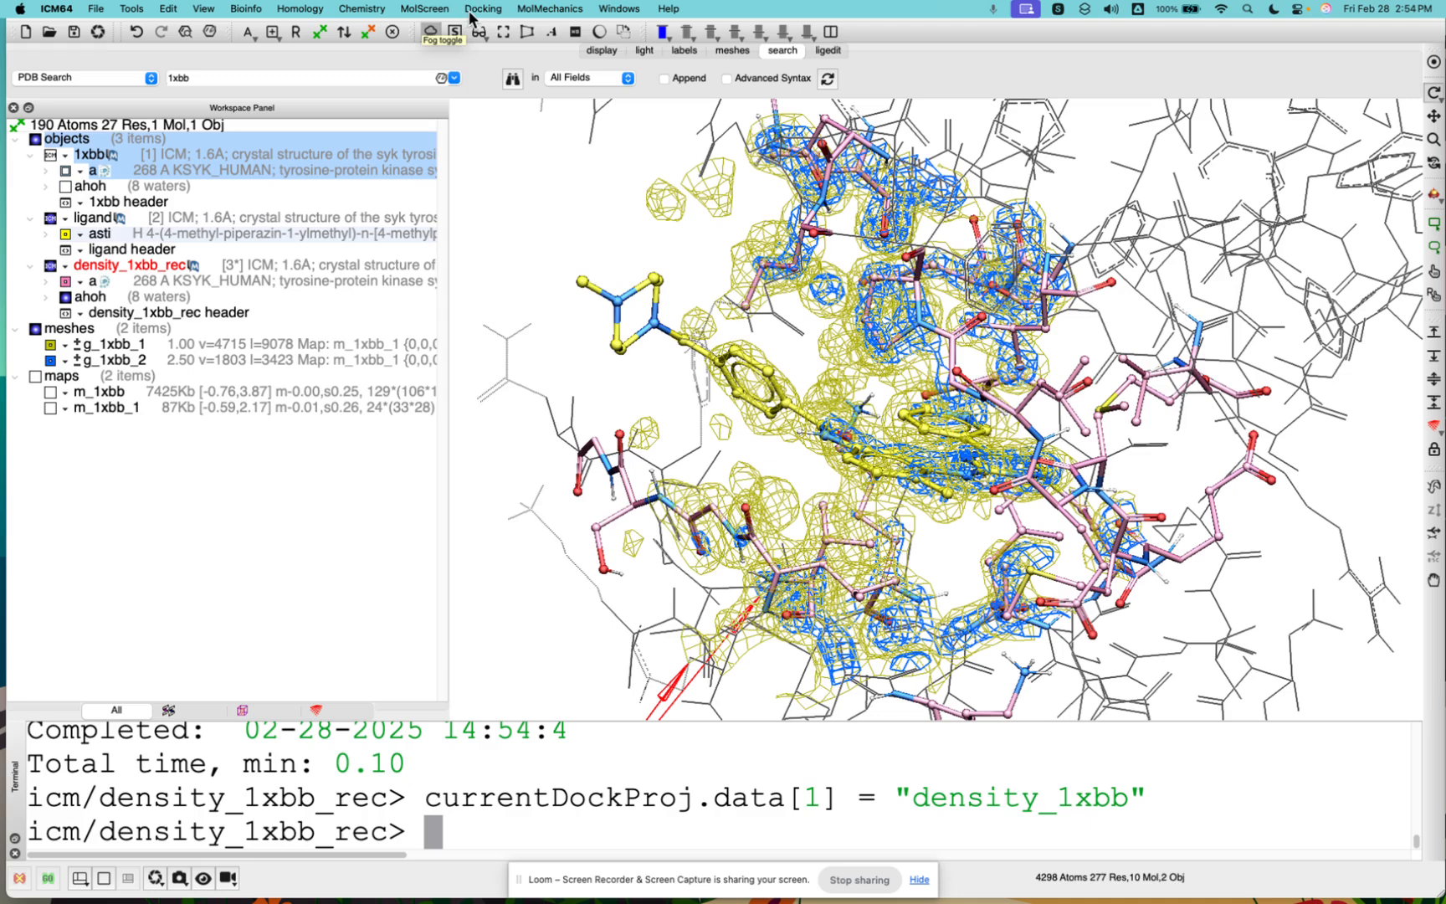
pyautogui.click(470, 12)
pyautogui.click(529, 347)
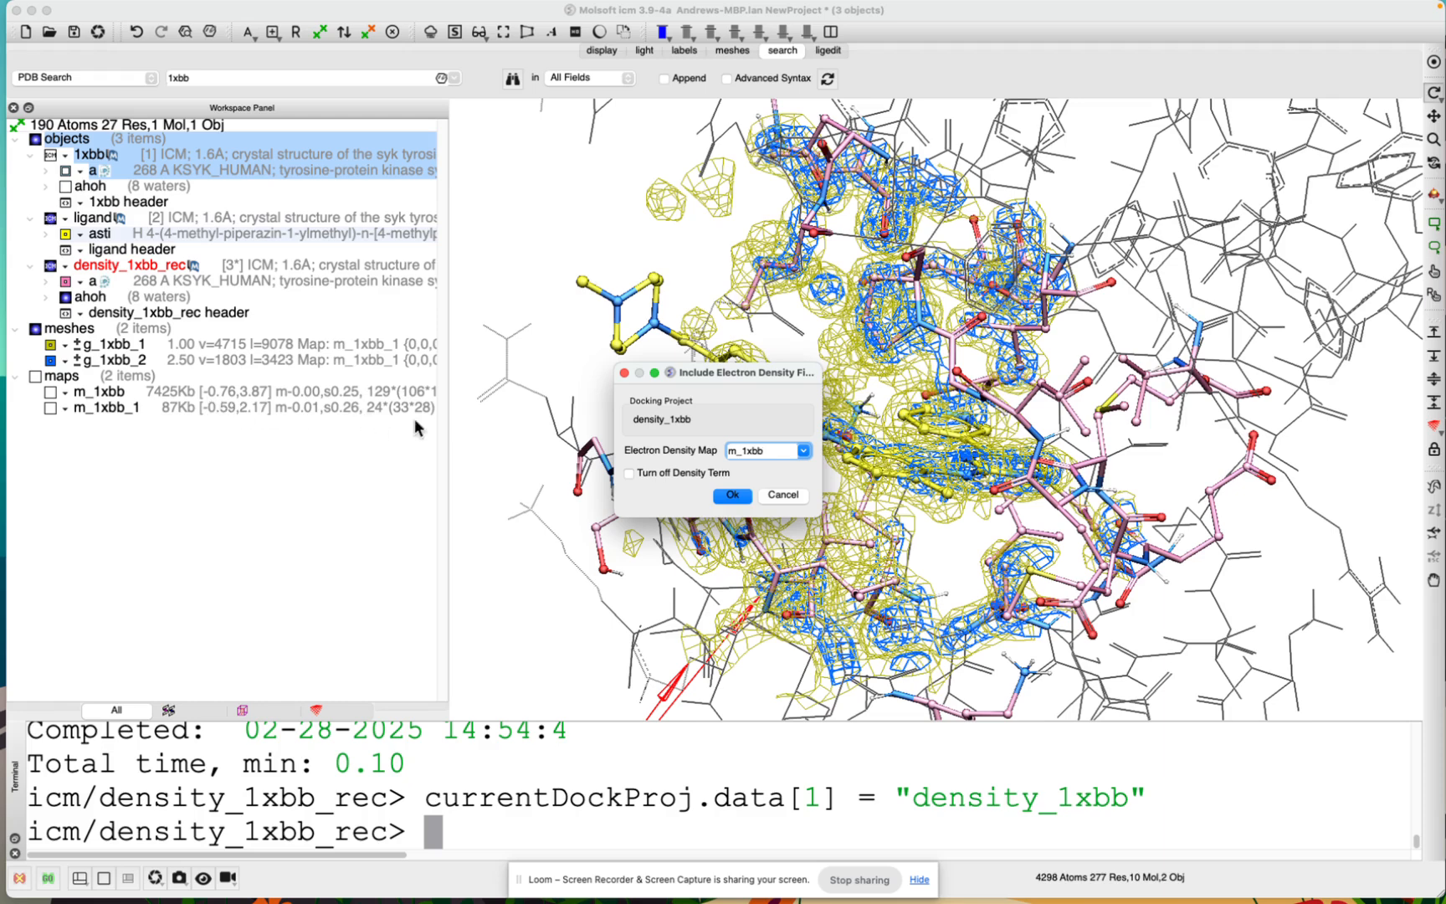
pyautogui.click(728, 497)
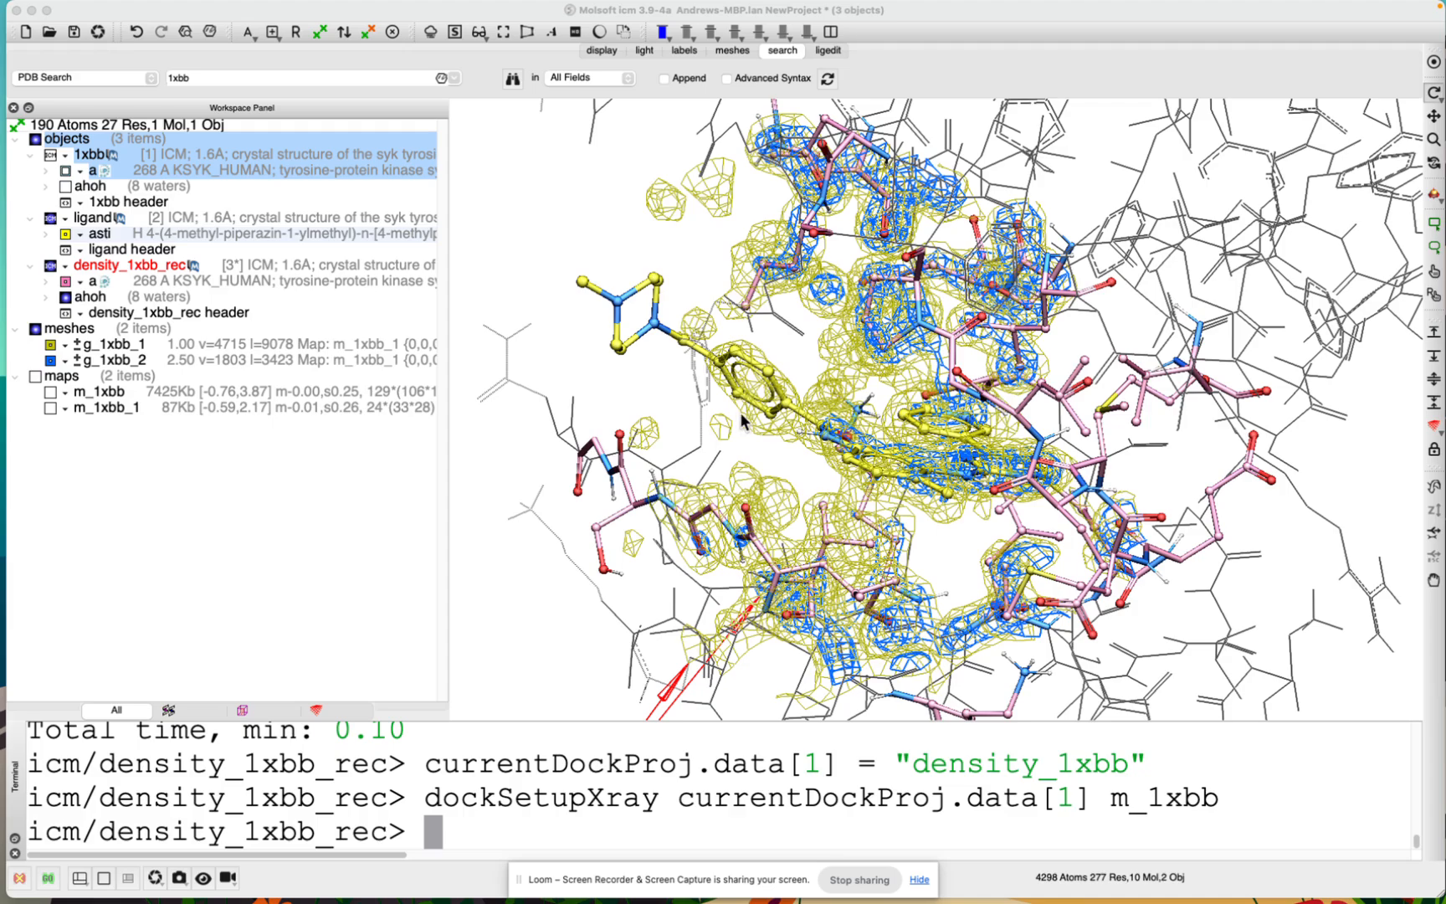
# Switch to Terminal and list the icmdock folder with ls -lrt to check the density_1xbb_xr.map file
pyautogui.press('super+Tab')
pyautogui.press('super+Tab')
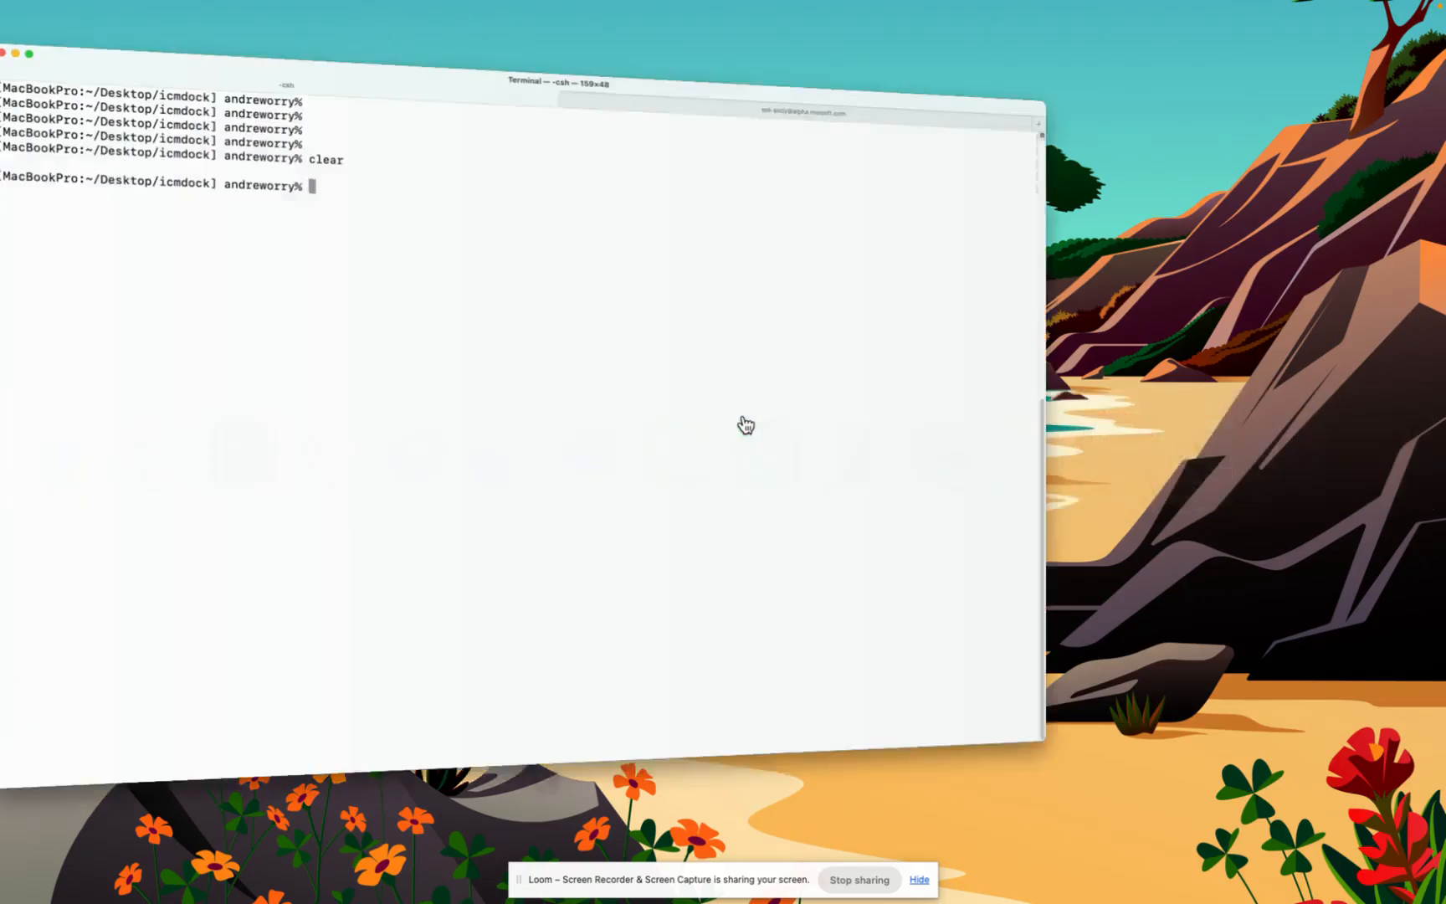
pyautogui.write('ls')
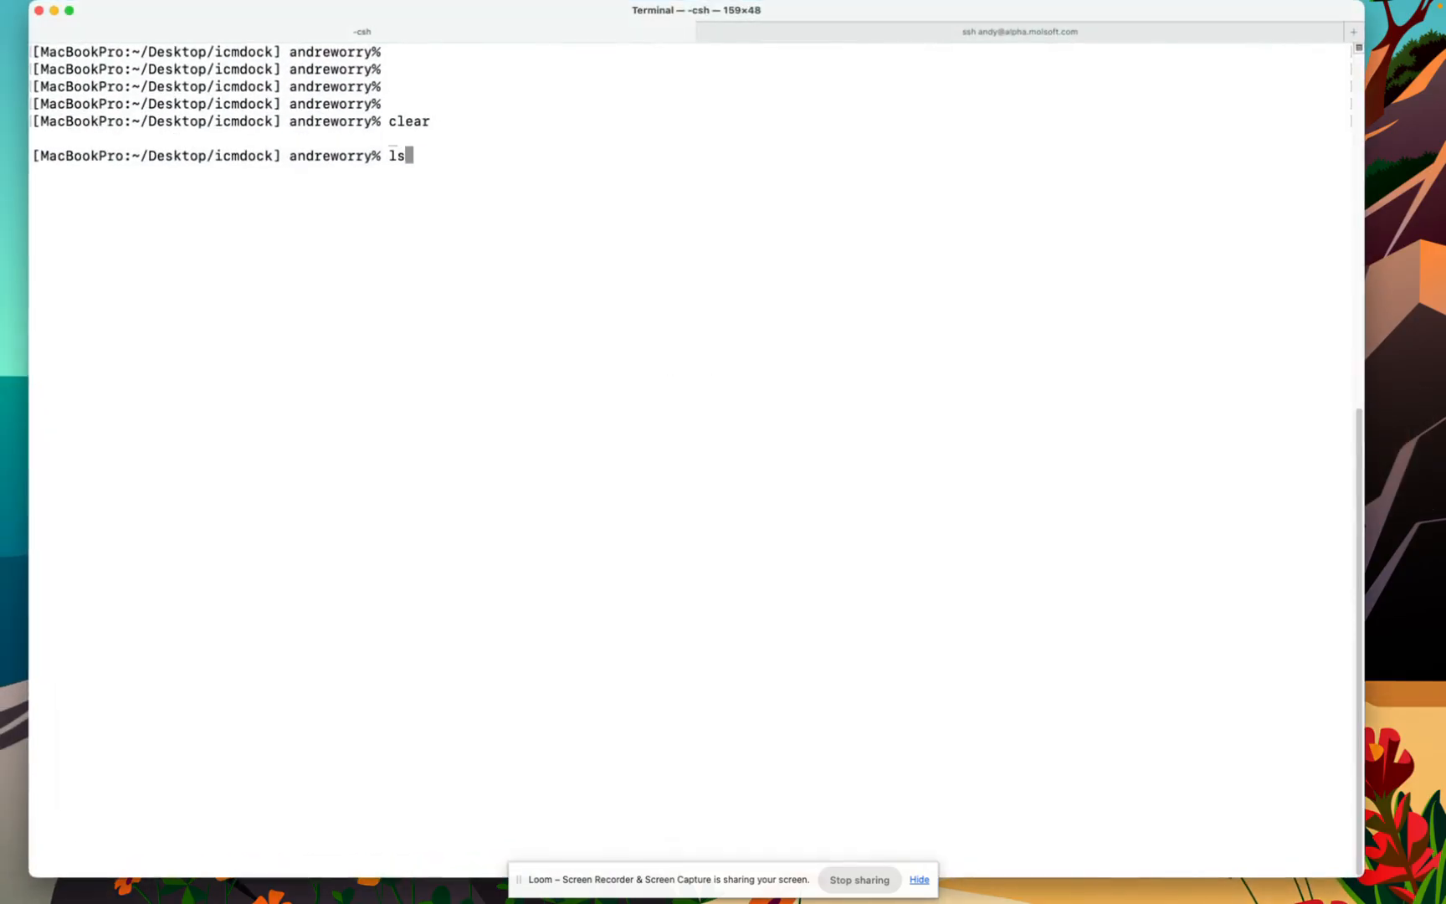
pyautogui.write(' -lrt')
pyautogui.press('Return')
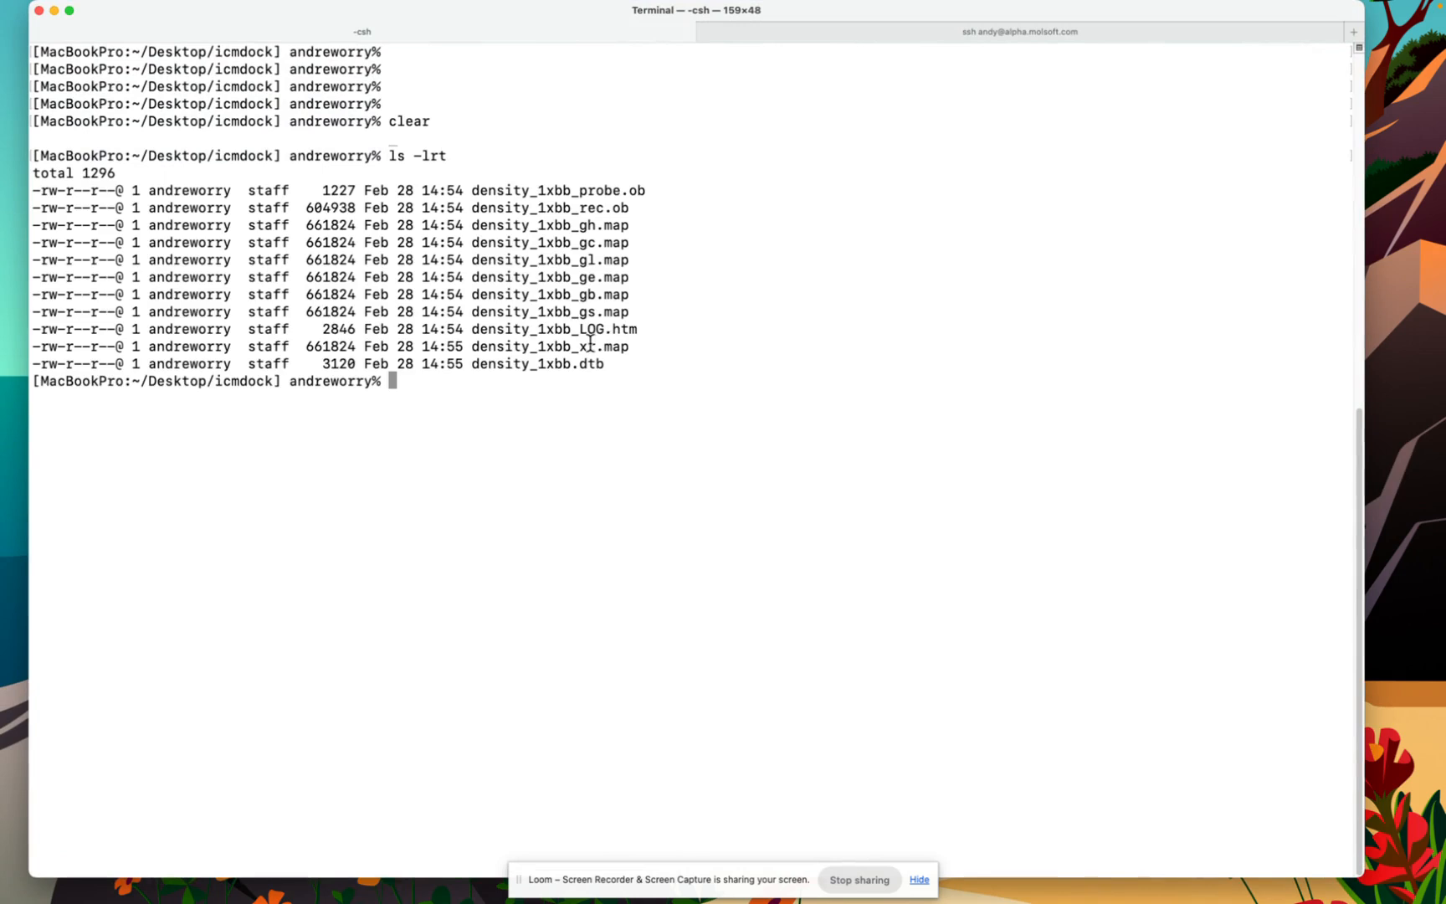
pyautogui.moveTo(584, 345); pyautogui.dragTo(609, 345)
pyautogui.click(583, 350)
# Open the project settings file density_1xbb.dtb in vi
pyautogui.write('vi .d')
pyautogui.press('BackSpace')
pyautogui.press('BackSpace')
pyautogui.write('en')
pyautogui.press('Tab')
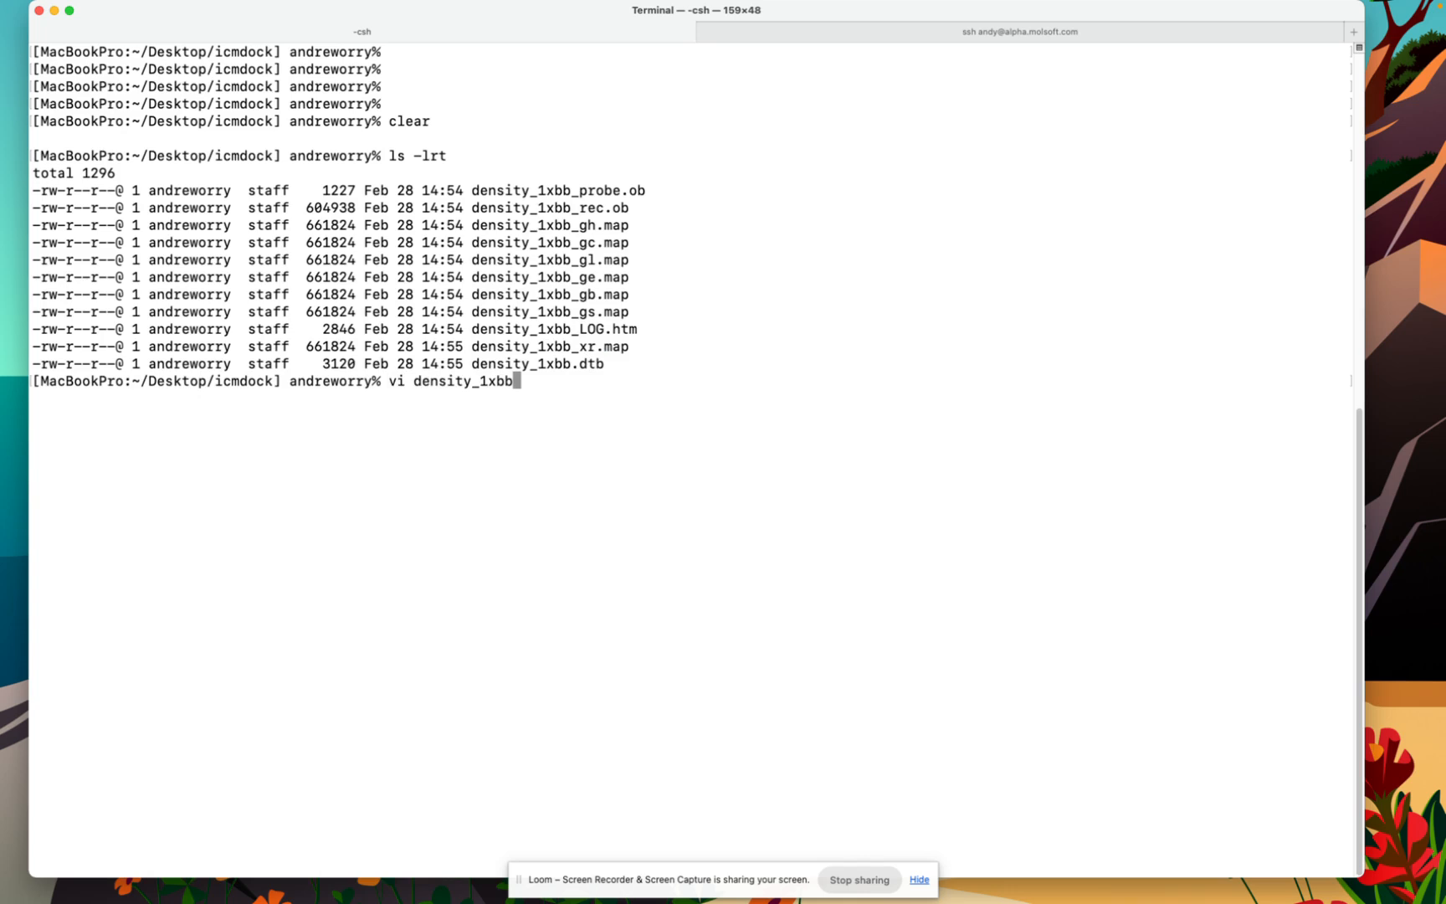
pyautogui.write('.dtb')
pyautogui.press('Return')
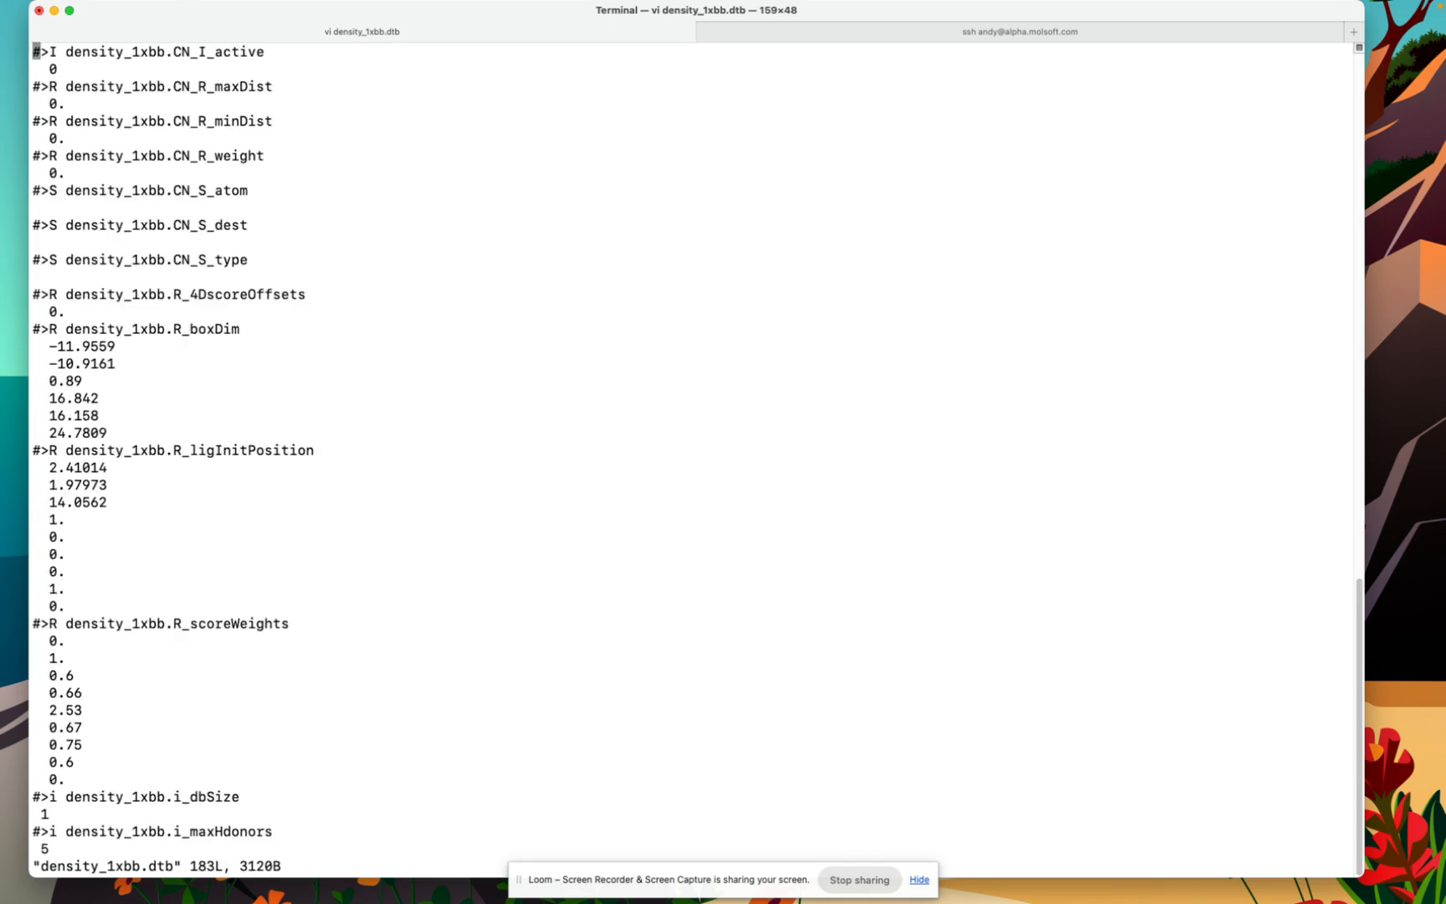
# Search the settings file for densityW and examine the r_densityWeight value
pyautogui.press('/')
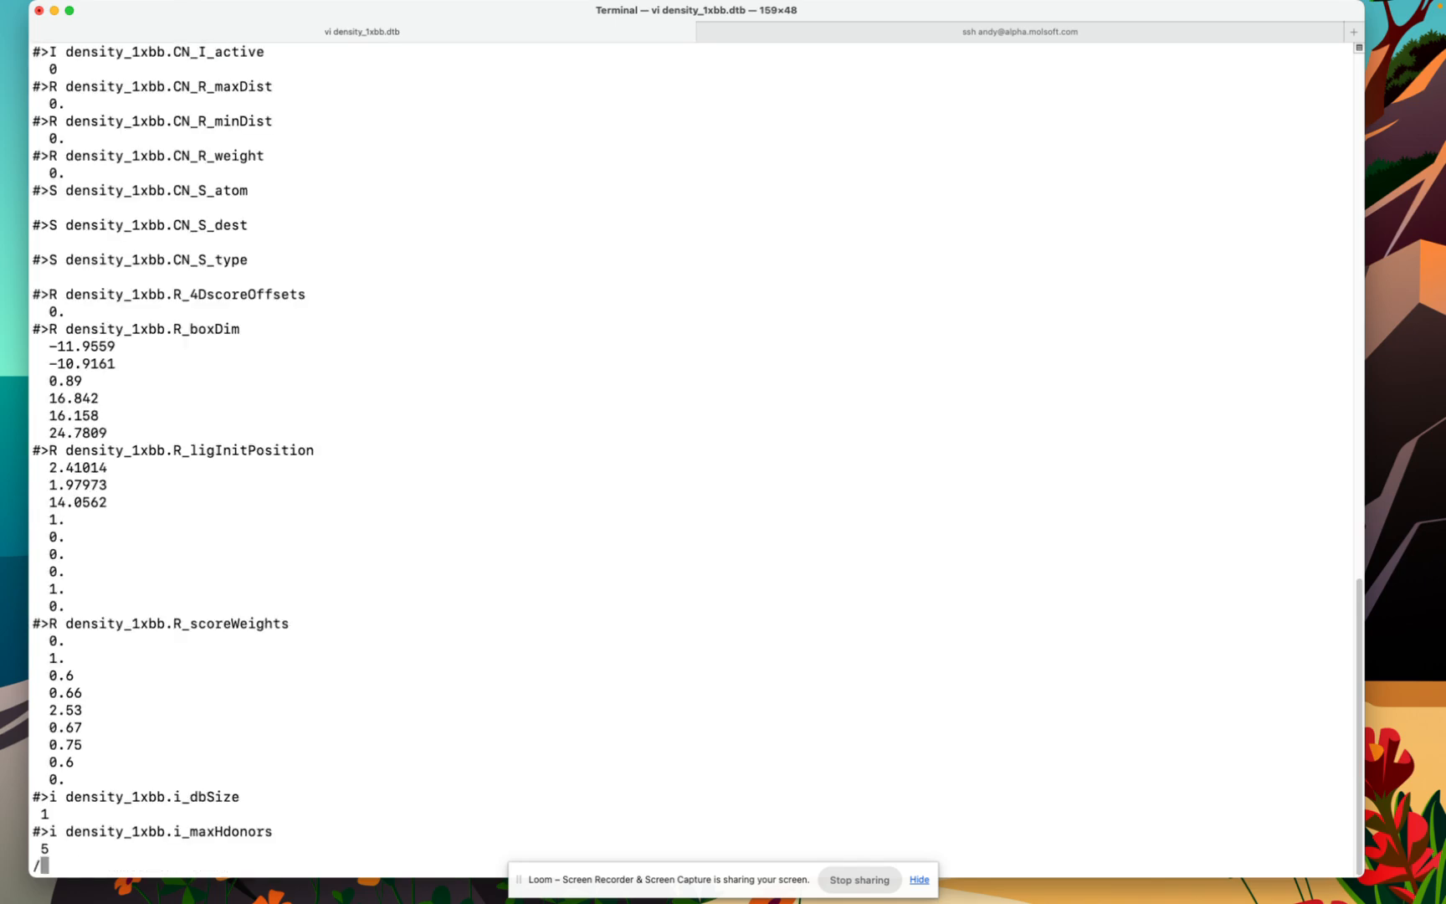
pyautogui.write('densityW')
pyautogui.press('Return')
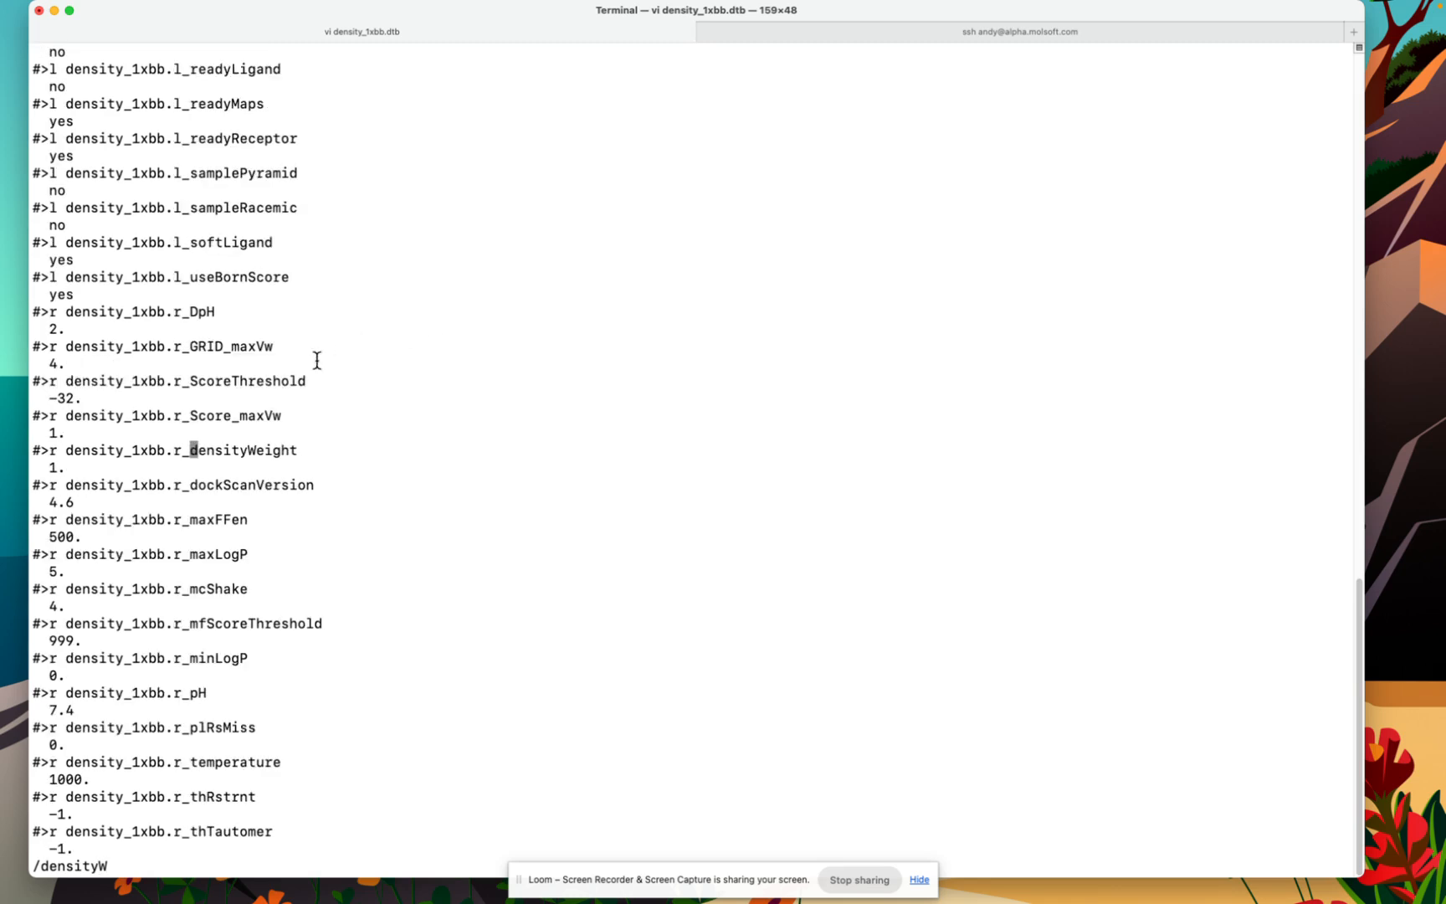
pyautogui.moveTo(43, 465); pyautogui.dragTo(74, 469)
pyautogui.click(197, 459)
# Switch back to ICM, clear the selection and extract the ligand asti into a chemical table as a 2D drawing
pyautogui.press('super+Tab')
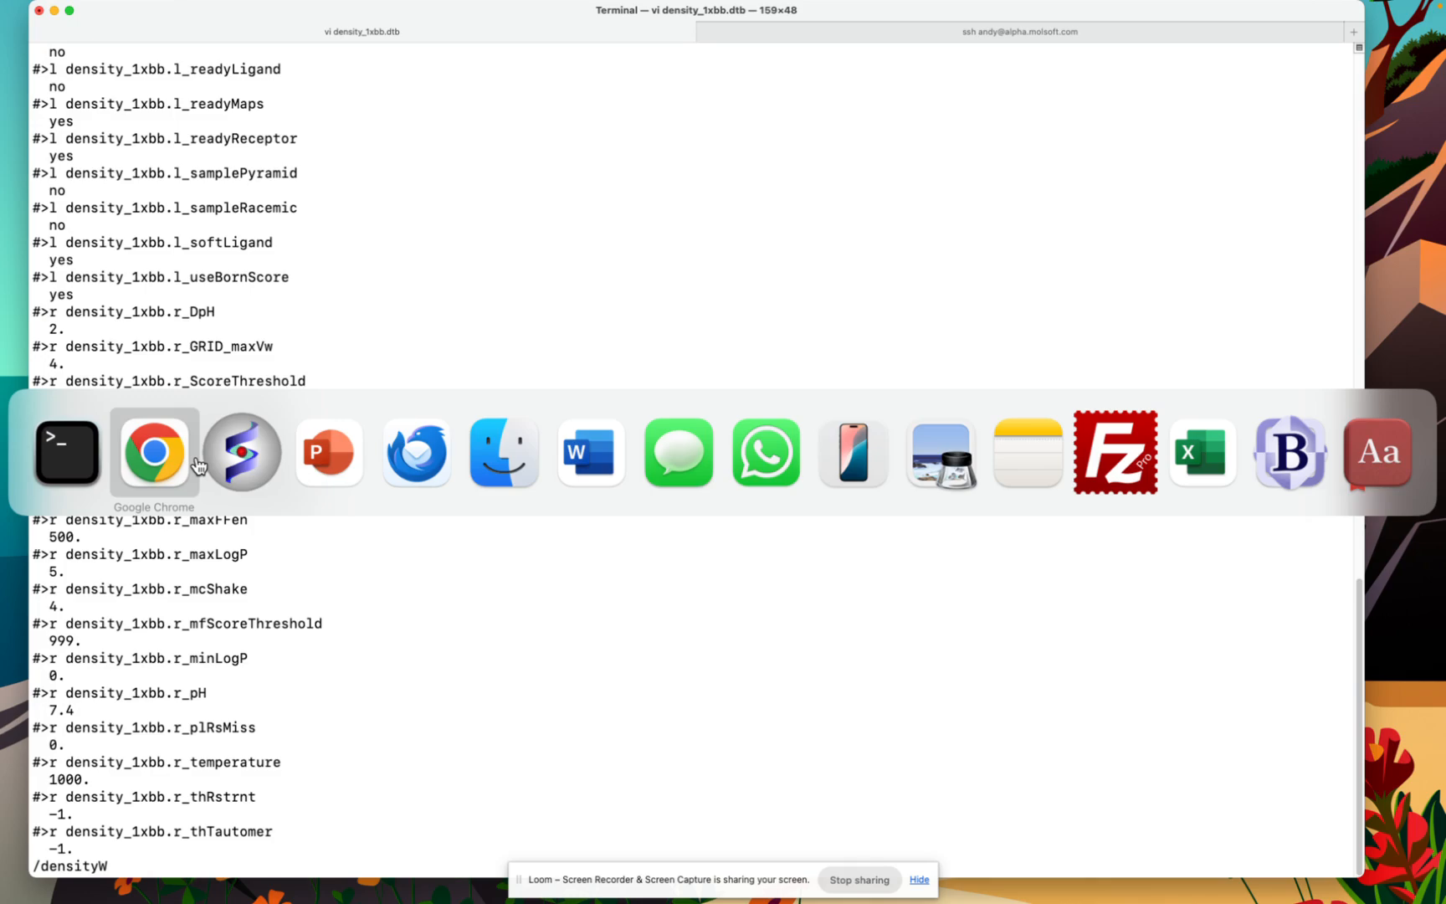
pyautogui.click(219, 456)
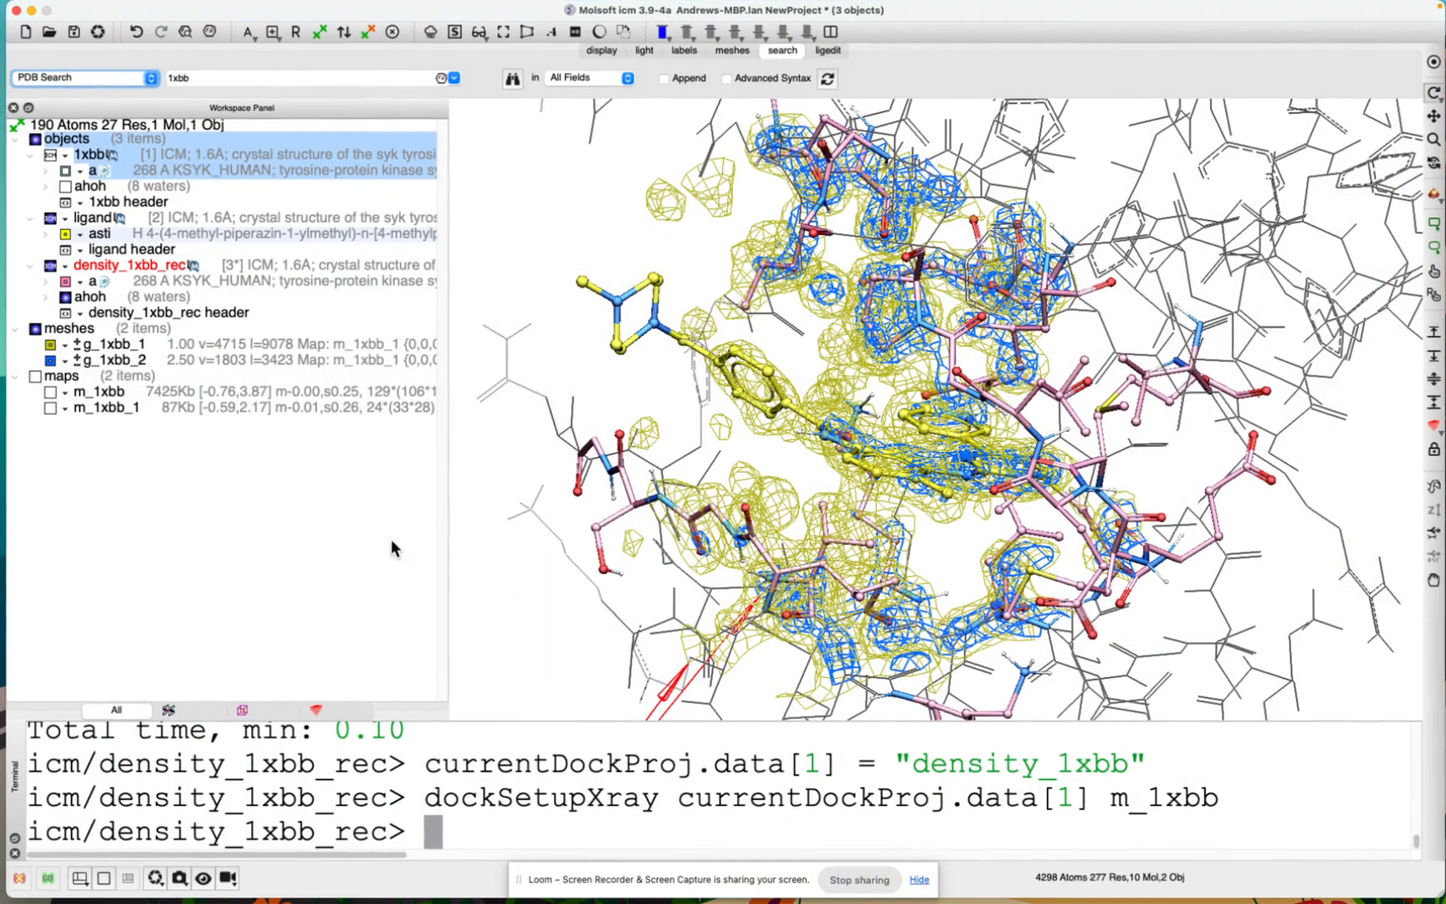
pyautogui.click(211, 462)
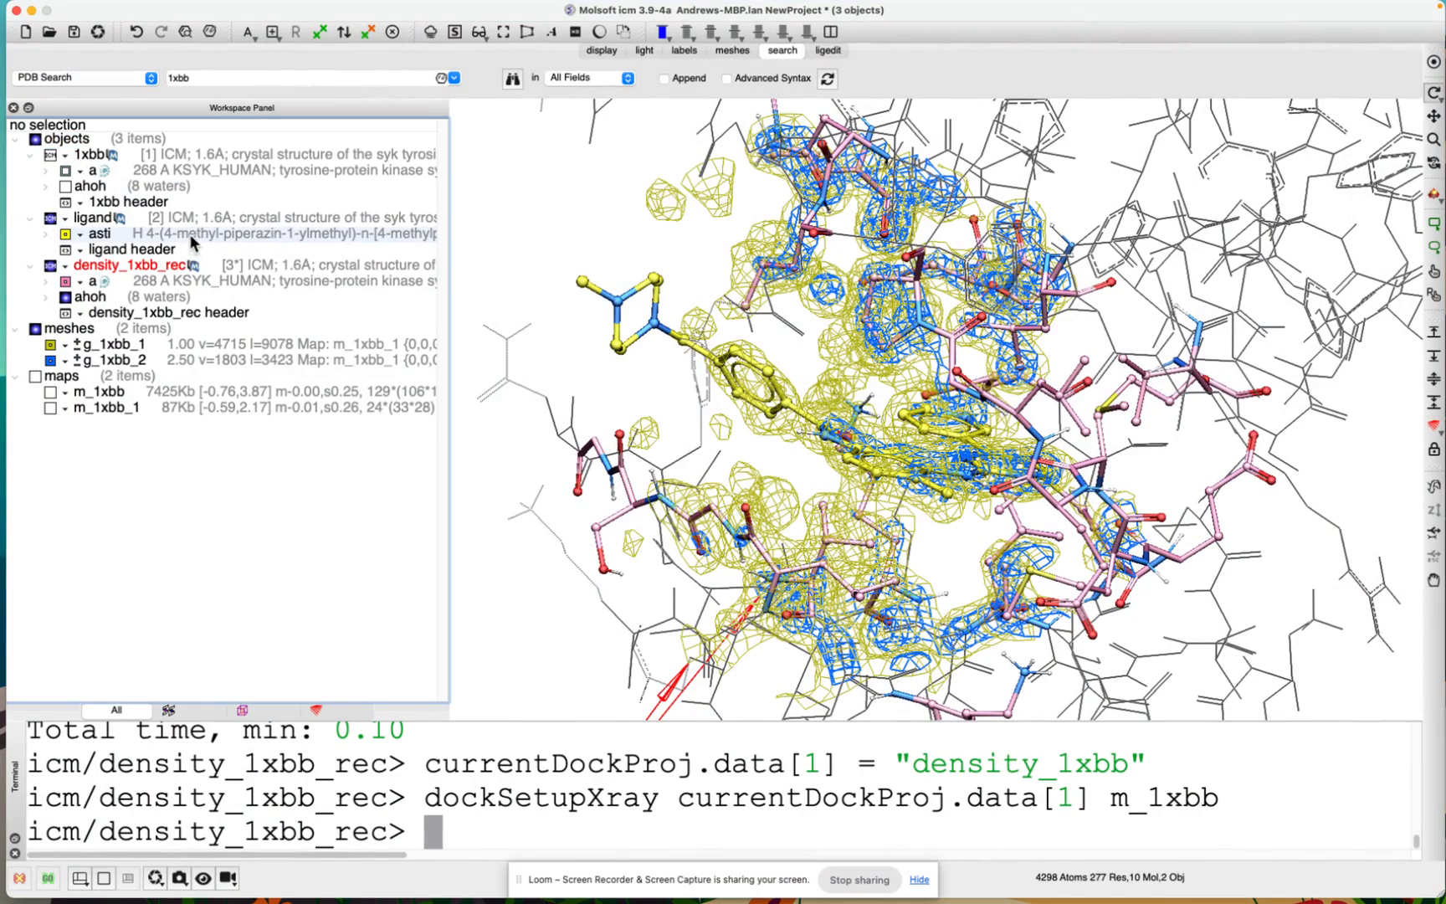
pyautogui.rightClick(192, 242)
pyautogui.click(251, 390)
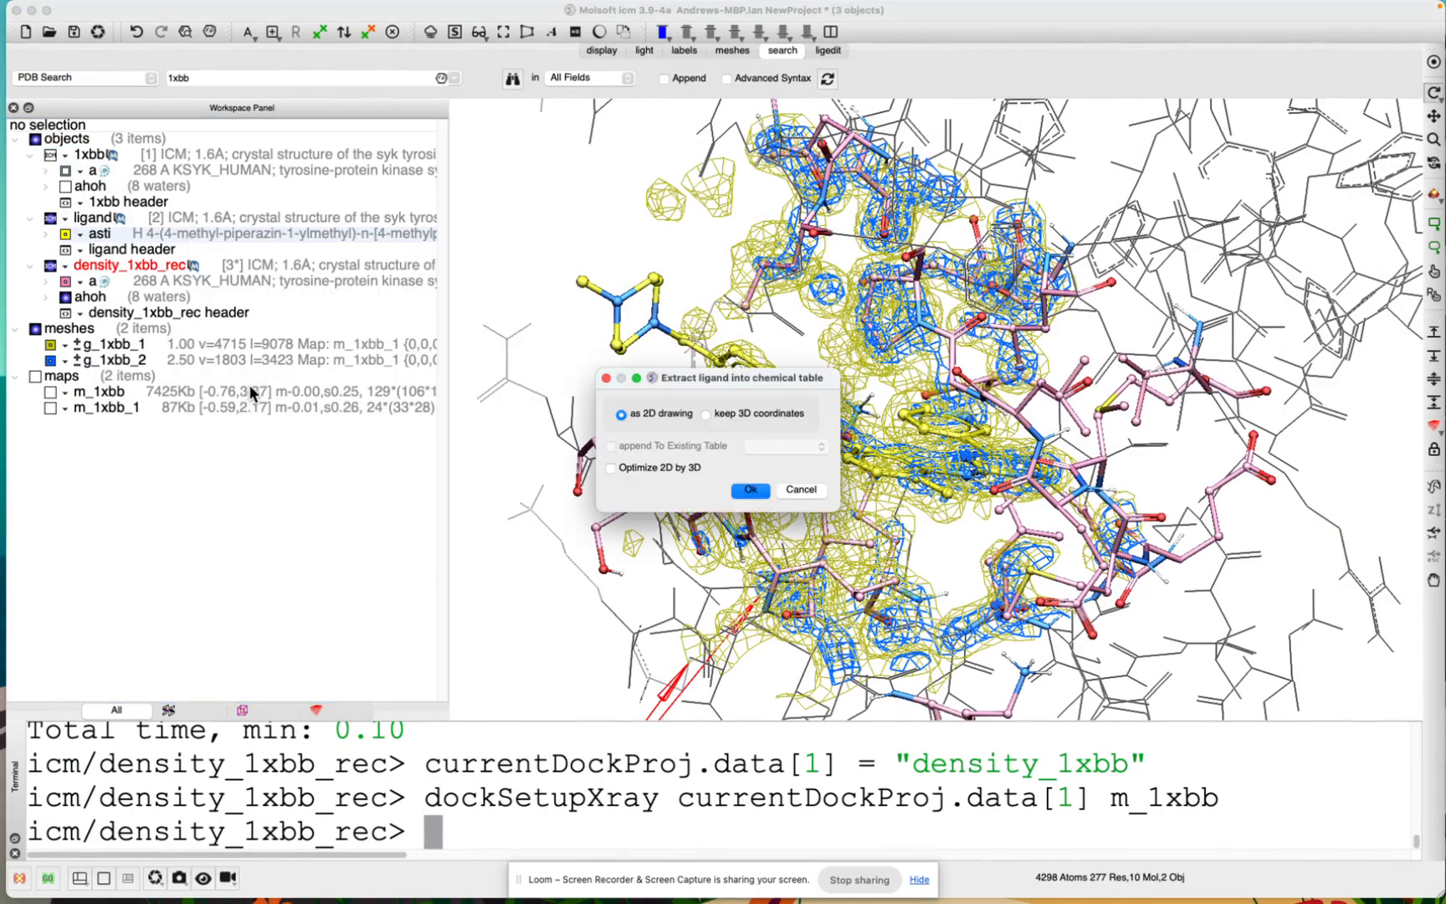
pyautogui.click(750, 489)
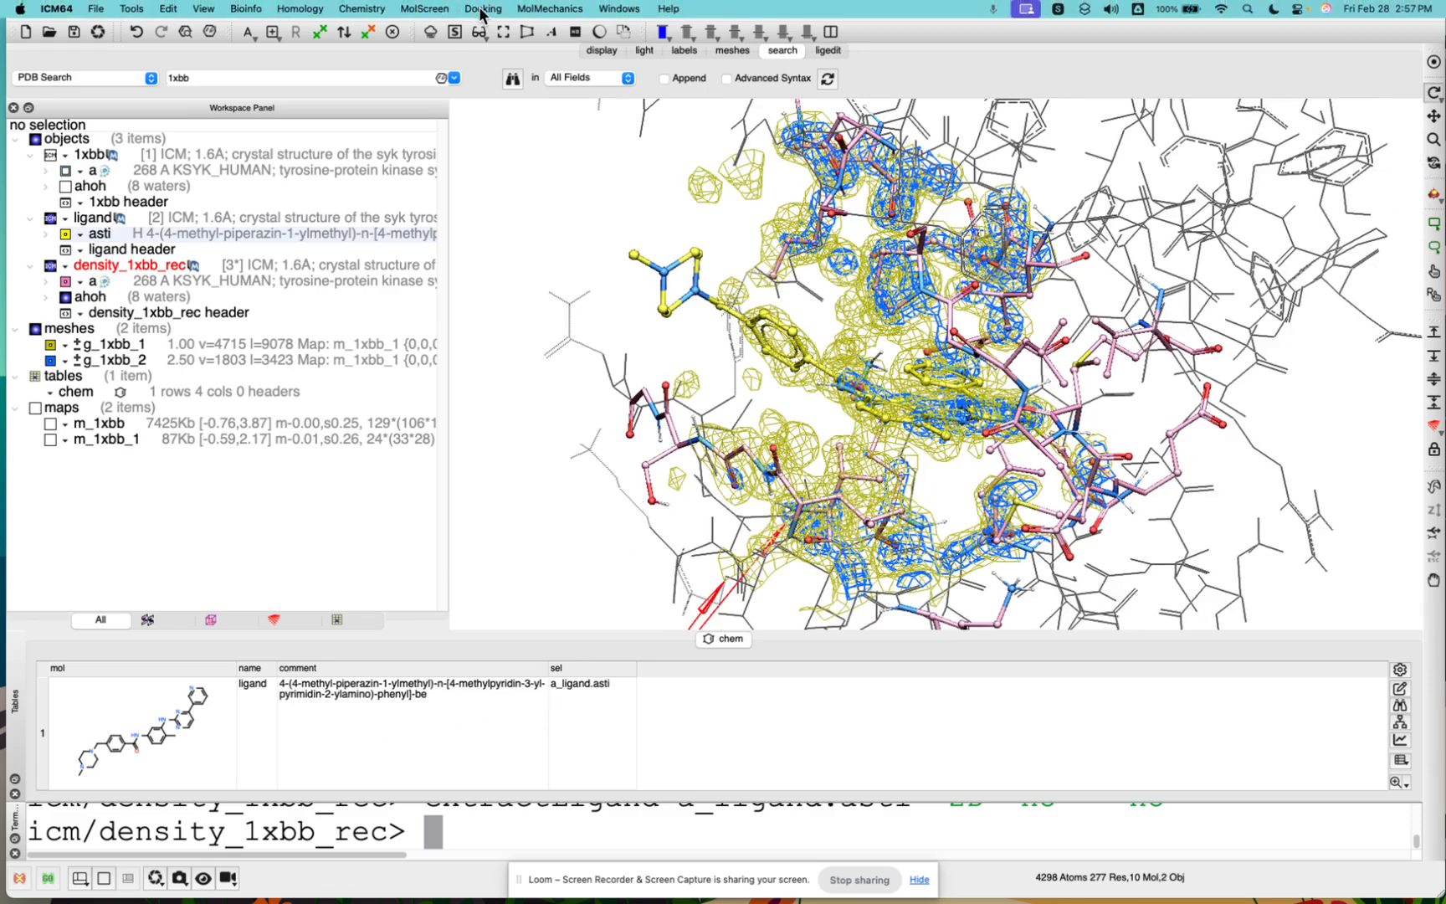
# Dock the chem table immediately into the density_1xbb project and load the docking results
pyautogui.click(482, 10)
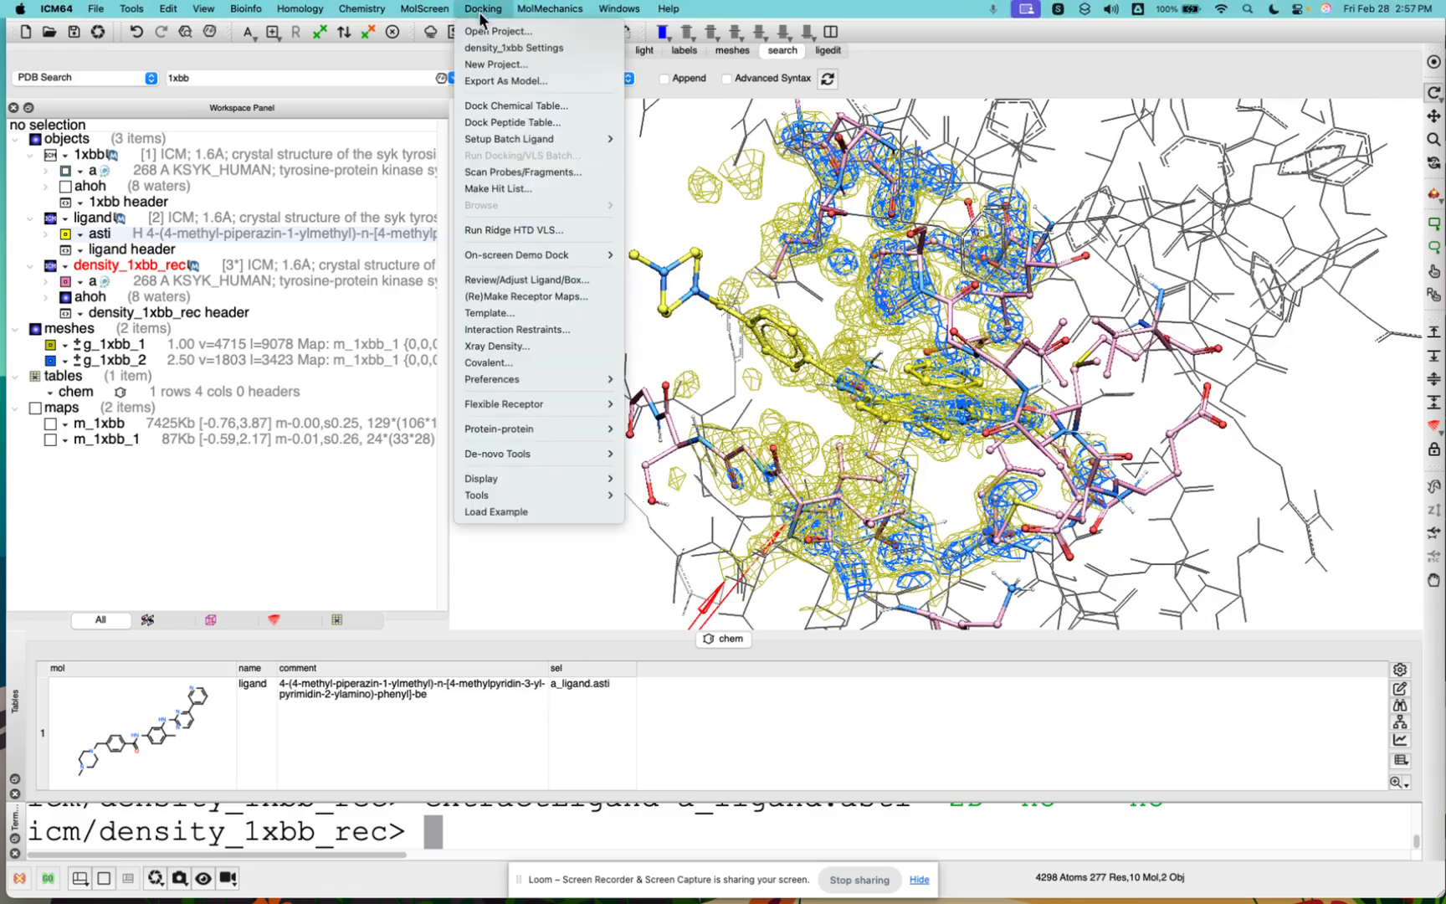
pyautogui.click(499, 107)
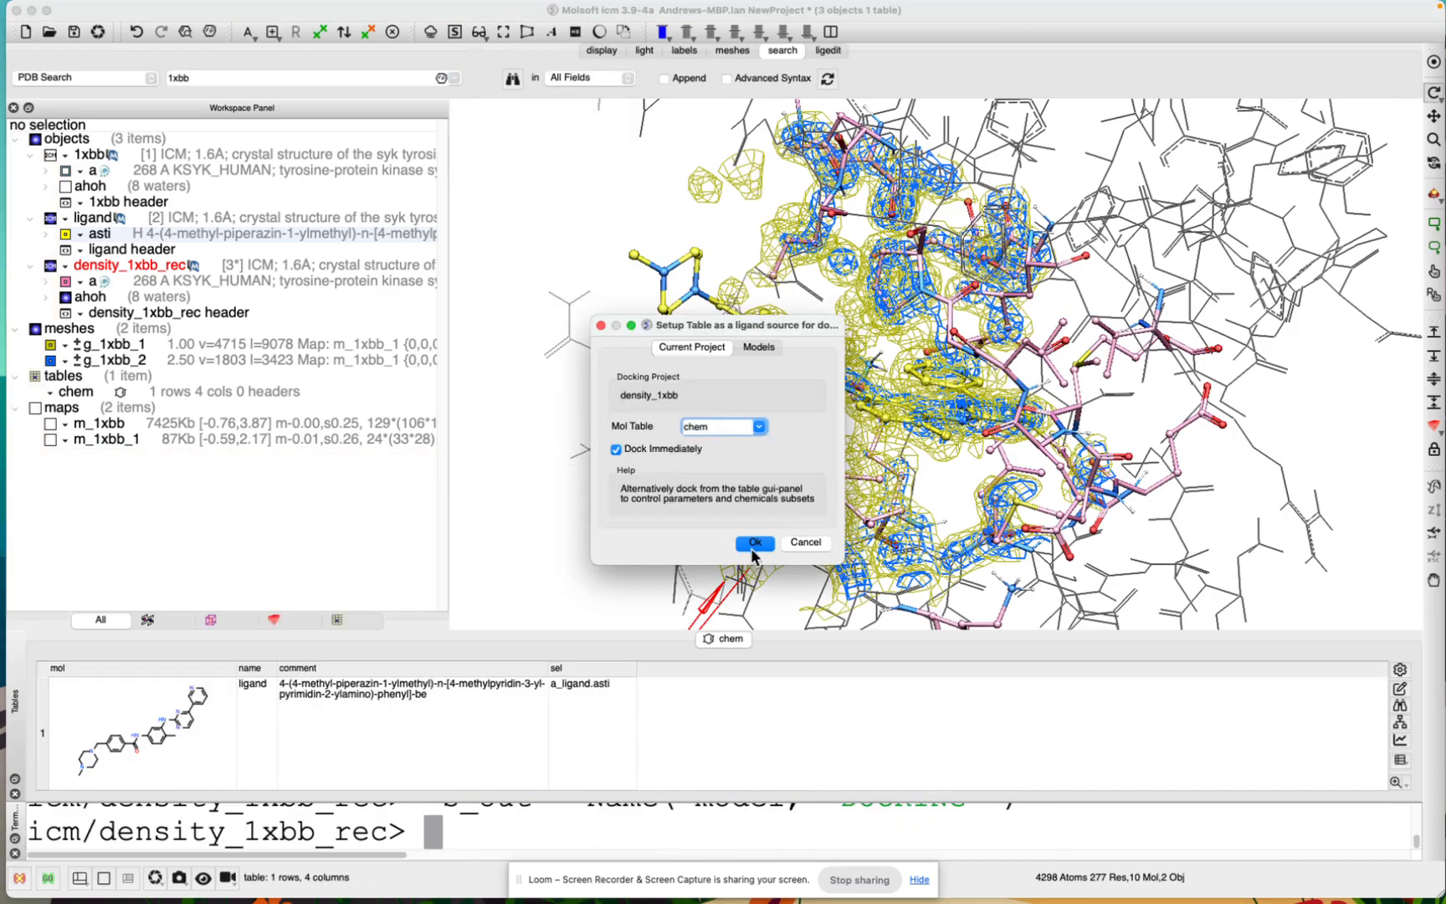
pyautogui.click(756, 548)
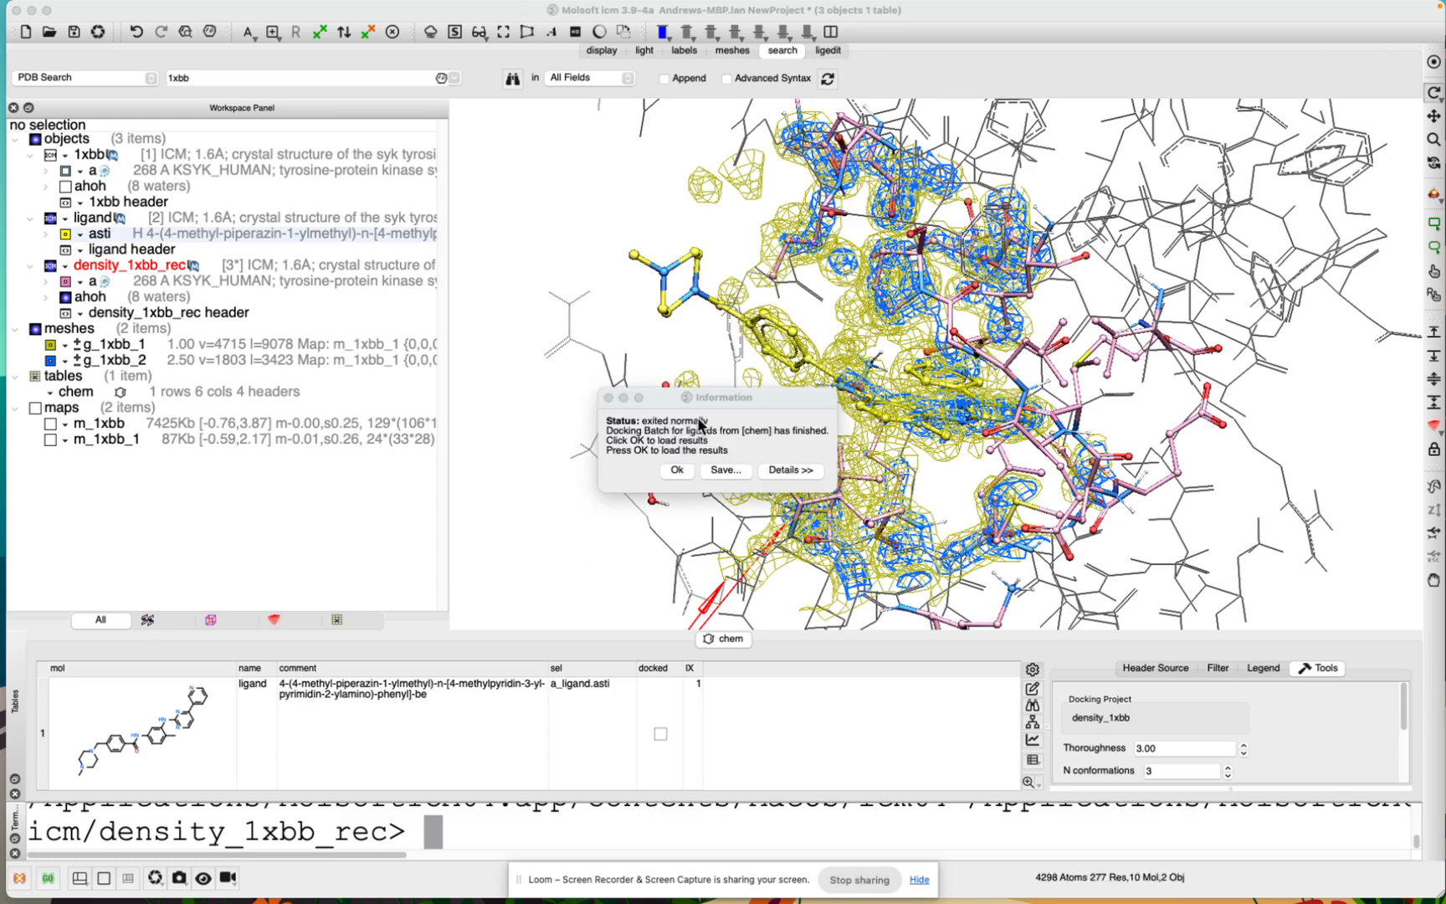
pyautogui.click(699, 427)
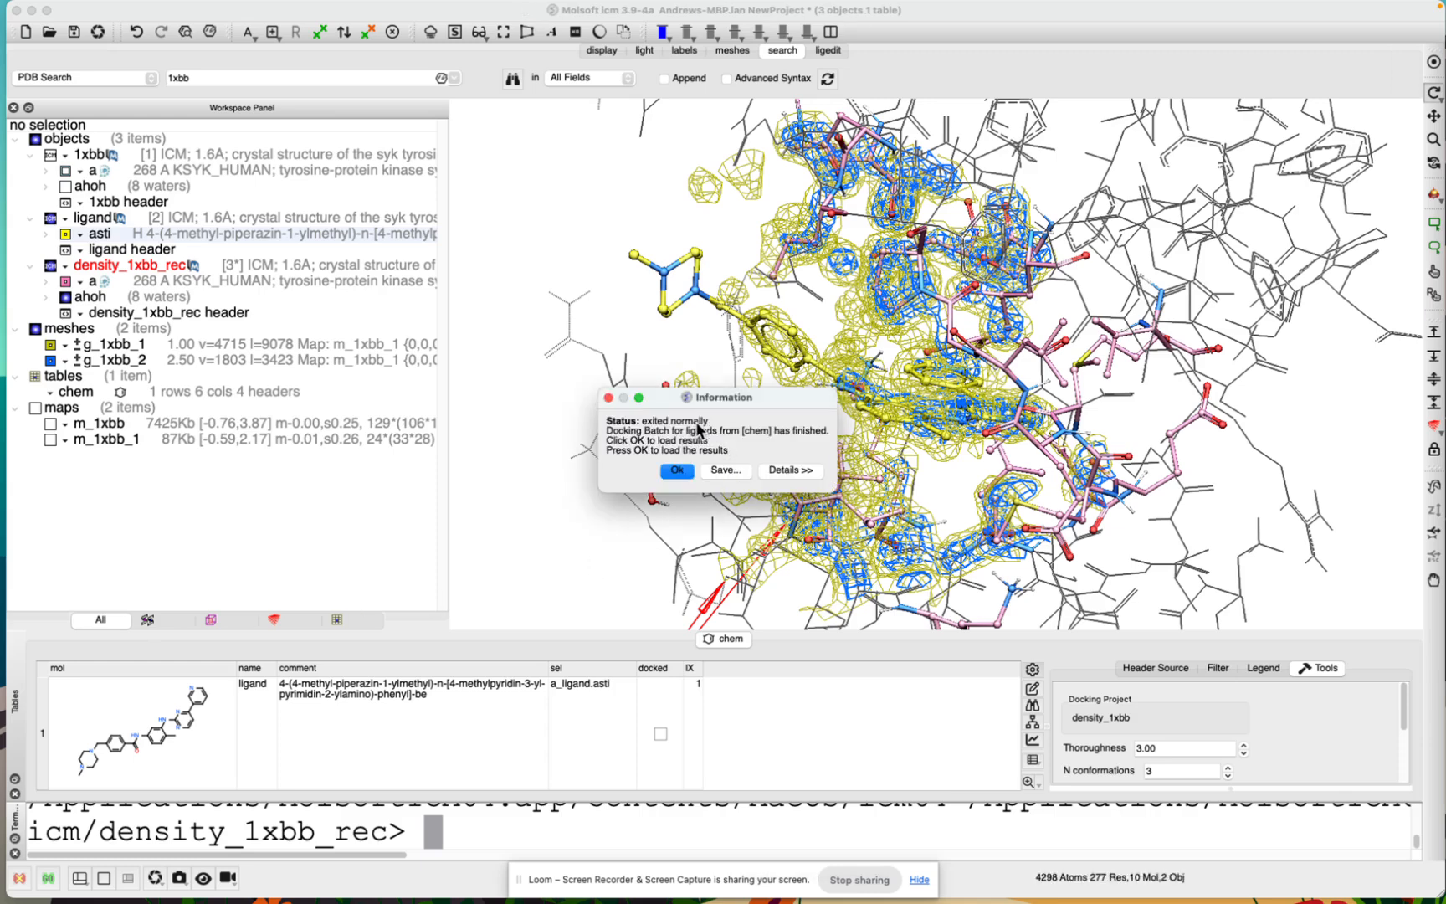
pyautogui.click(680, 471)
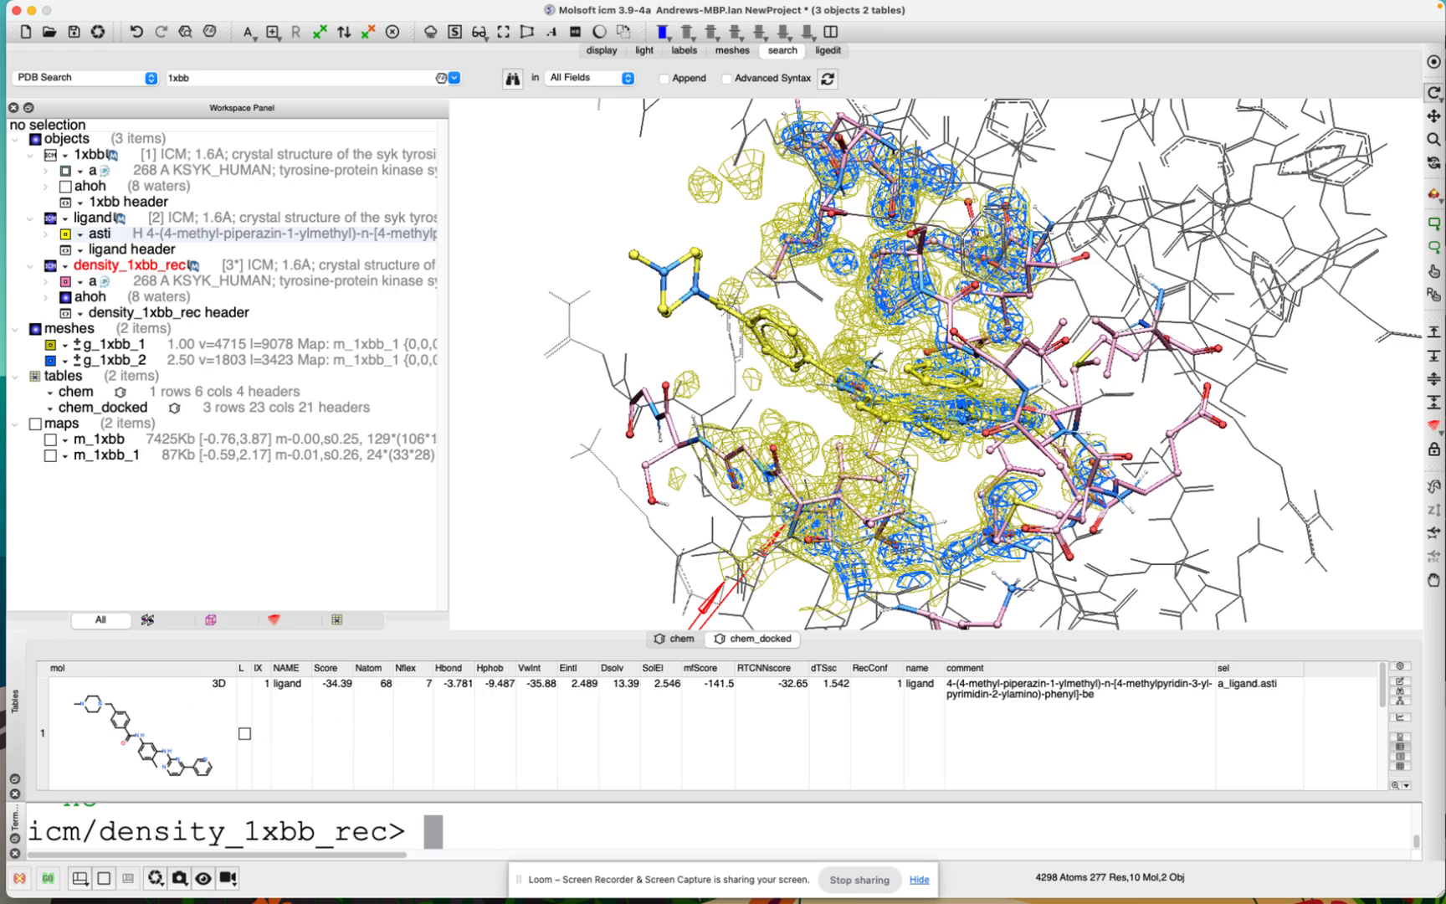
# Display the first docked pose from chem_docked and color only its stick carbons magenta, then clear the selection
pyautogui.click(339, 742)
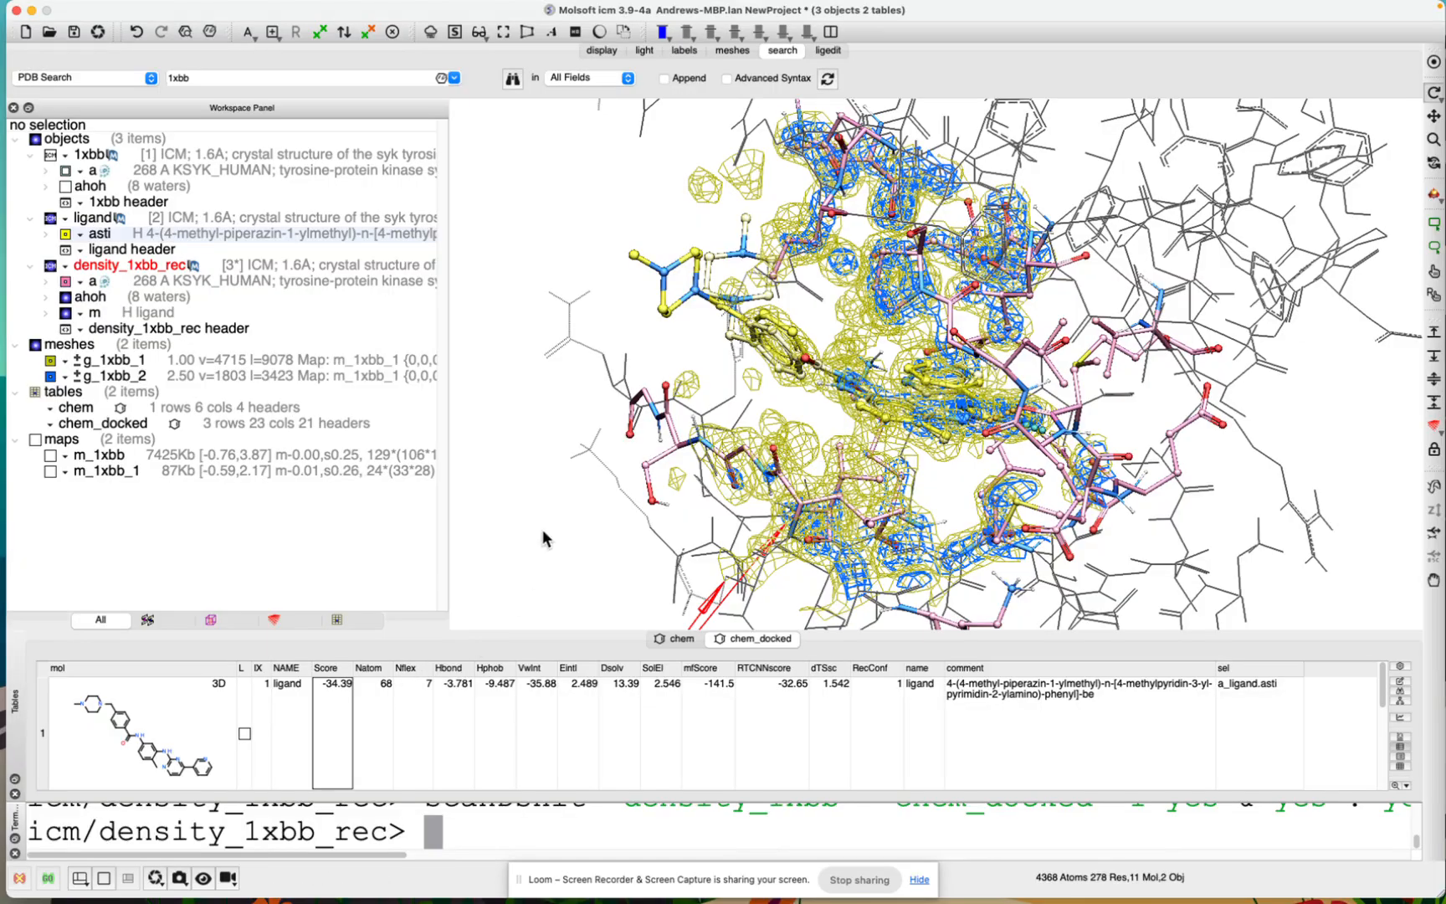
pyautogui.moveTo(544, 530); pyautogui.dragTo(576, 583)
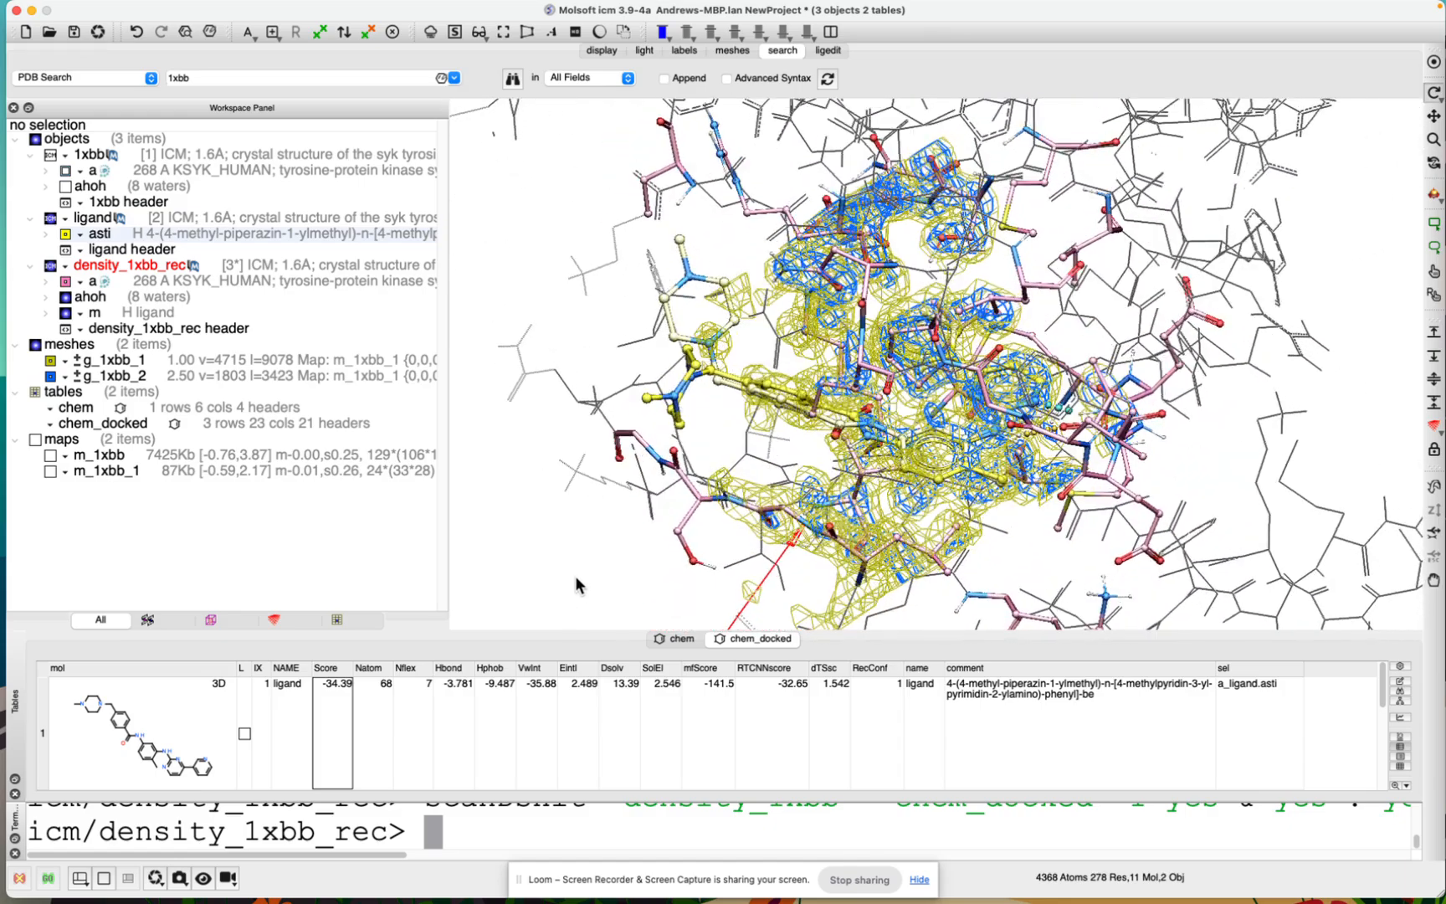
pyautogui.click(186, 317)
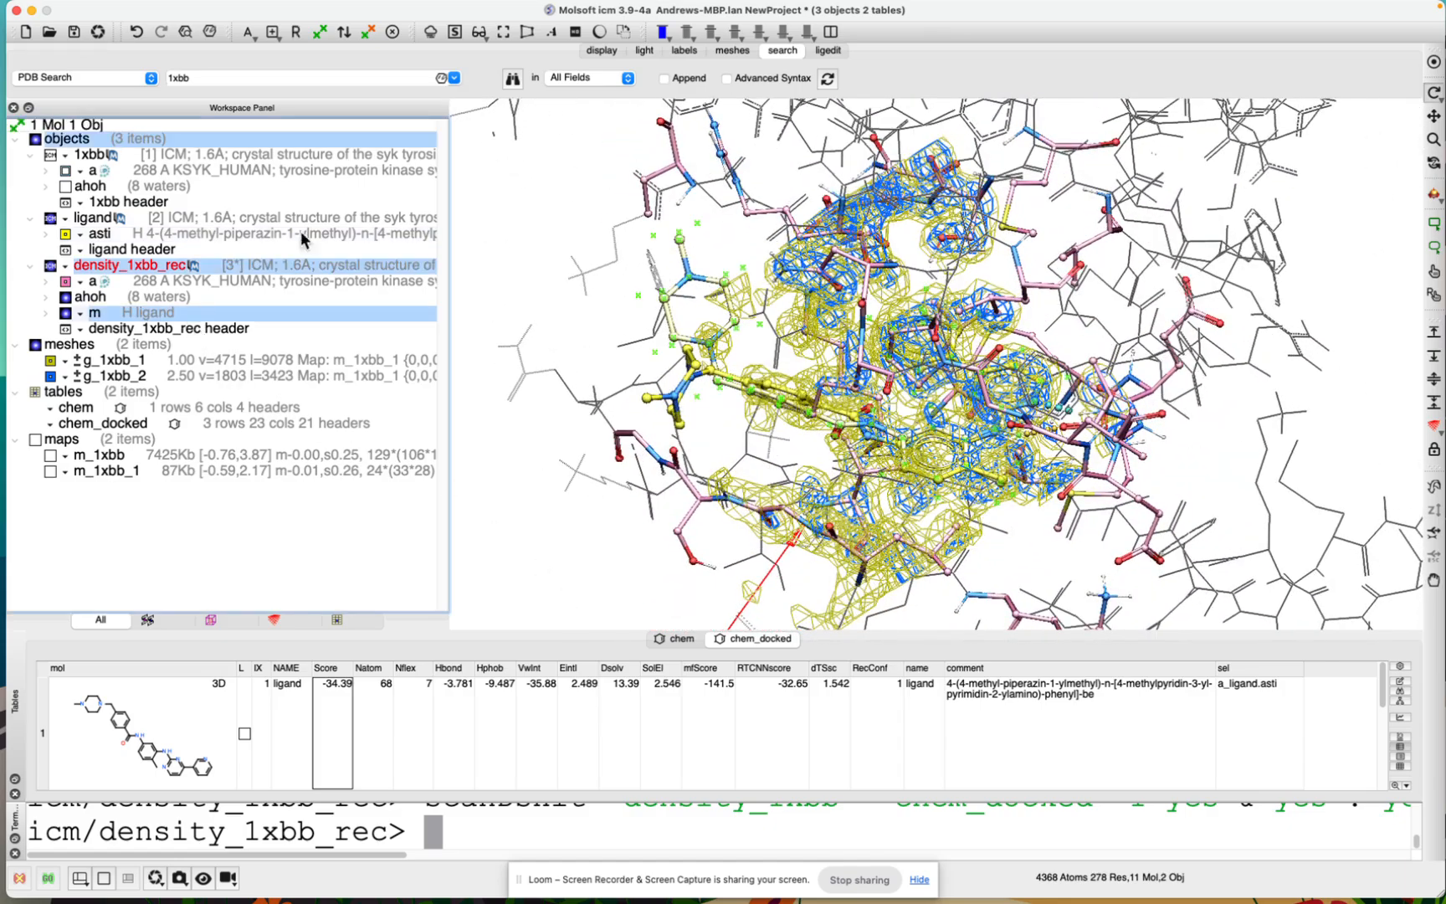
pyautogui.click(588, 53)
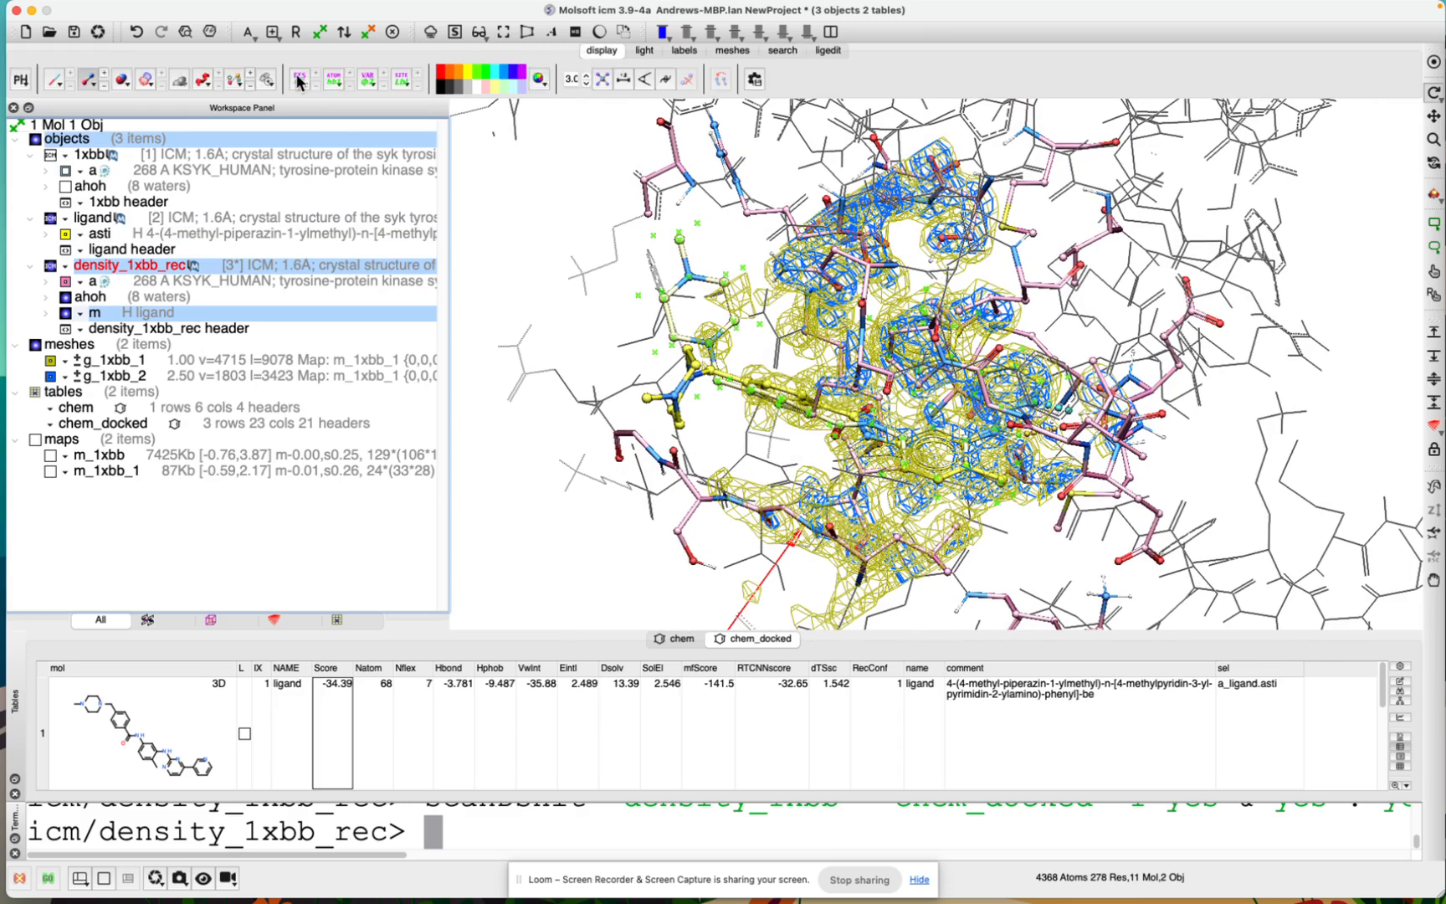
pyautogui.click(95, 91)
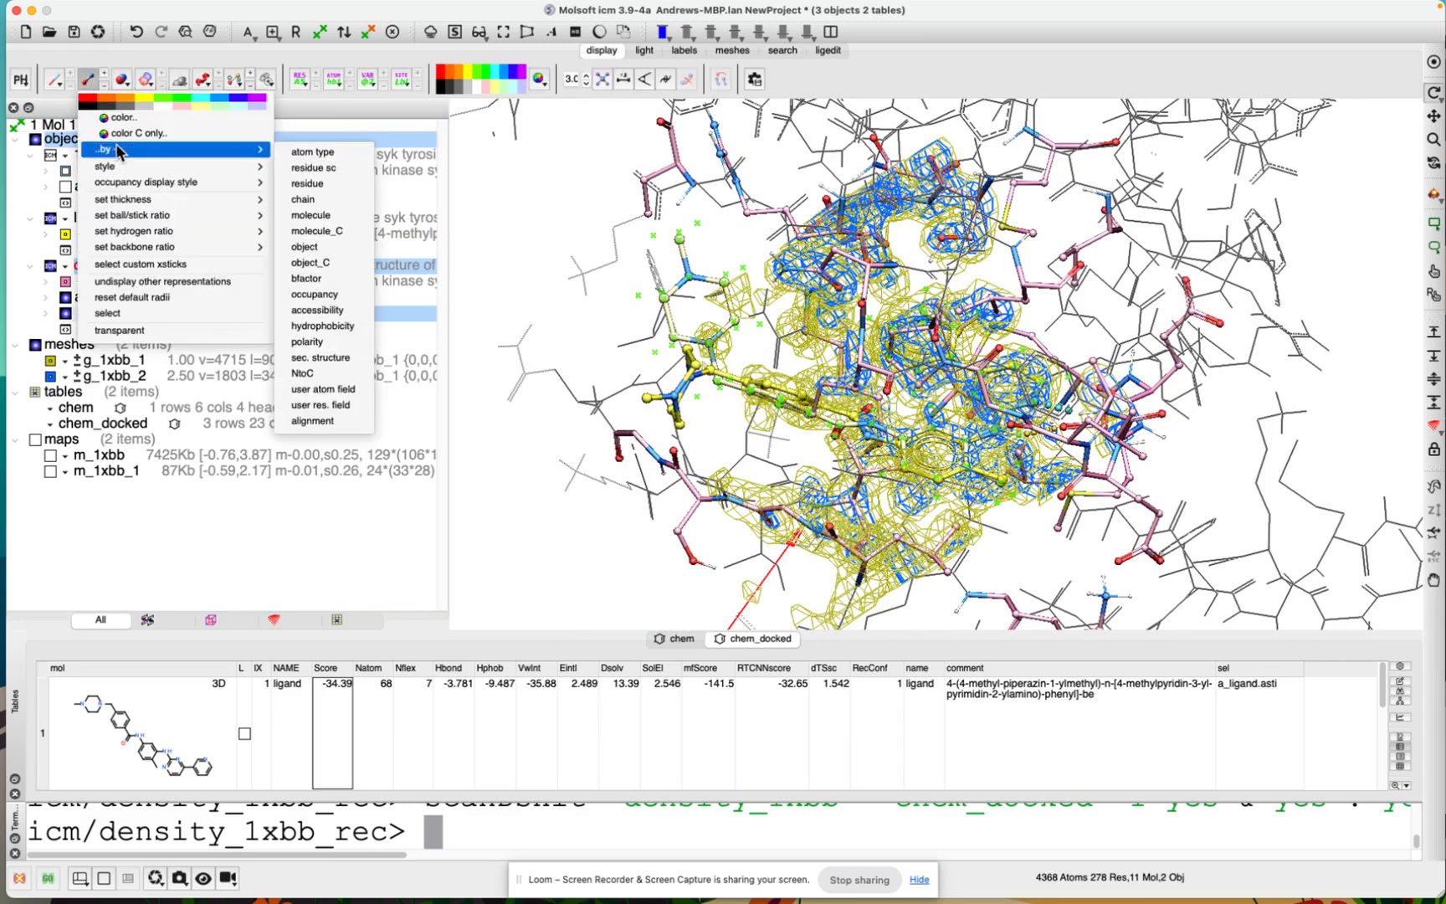
pyautogui.click(231, 134)
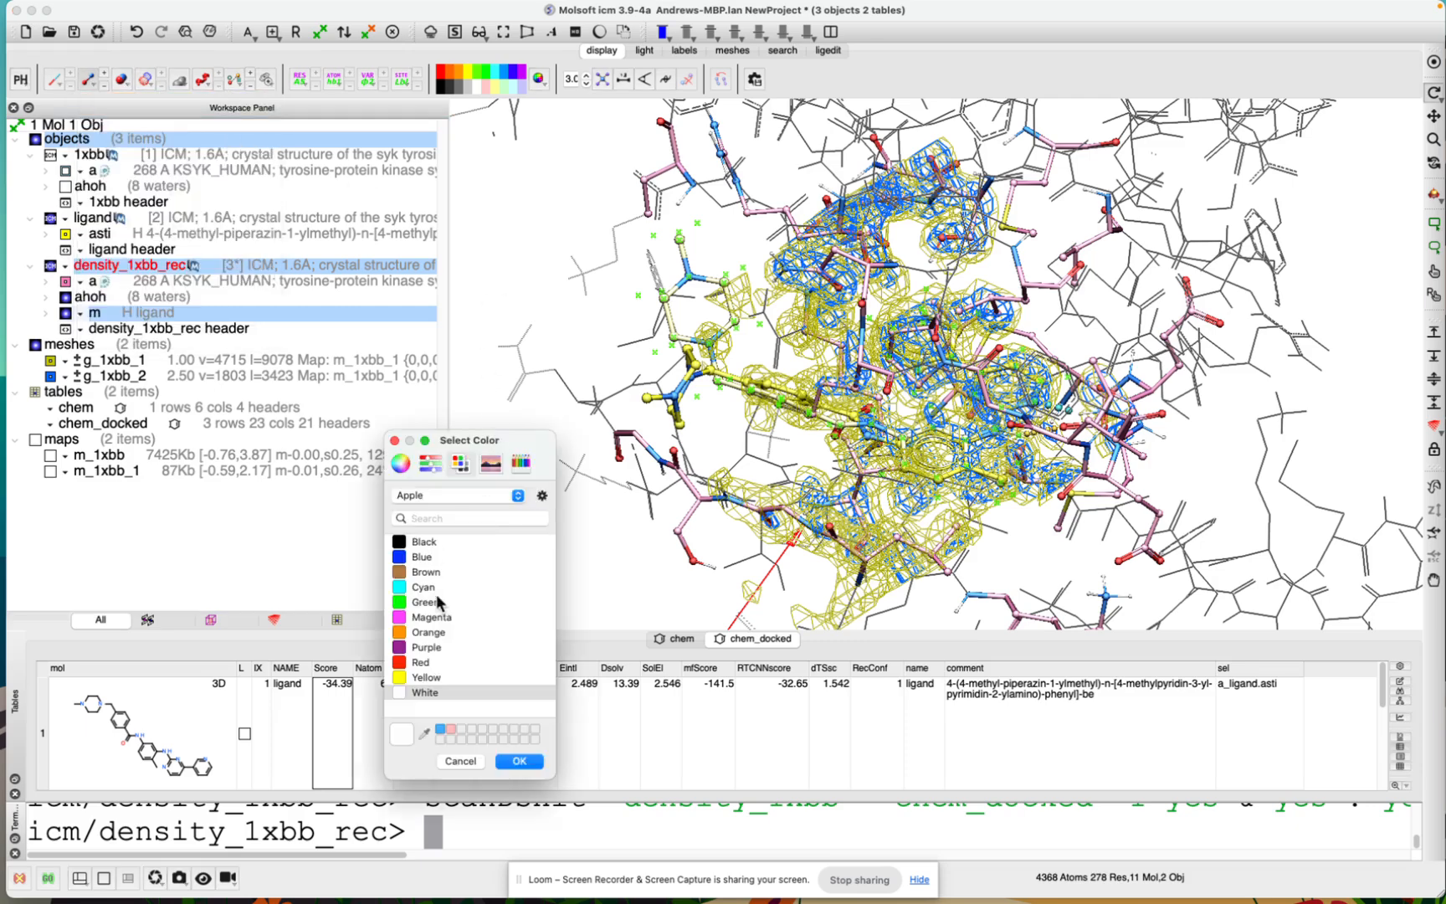
pyautogui.click(431, 619)
pyautogui.click(518, 762)
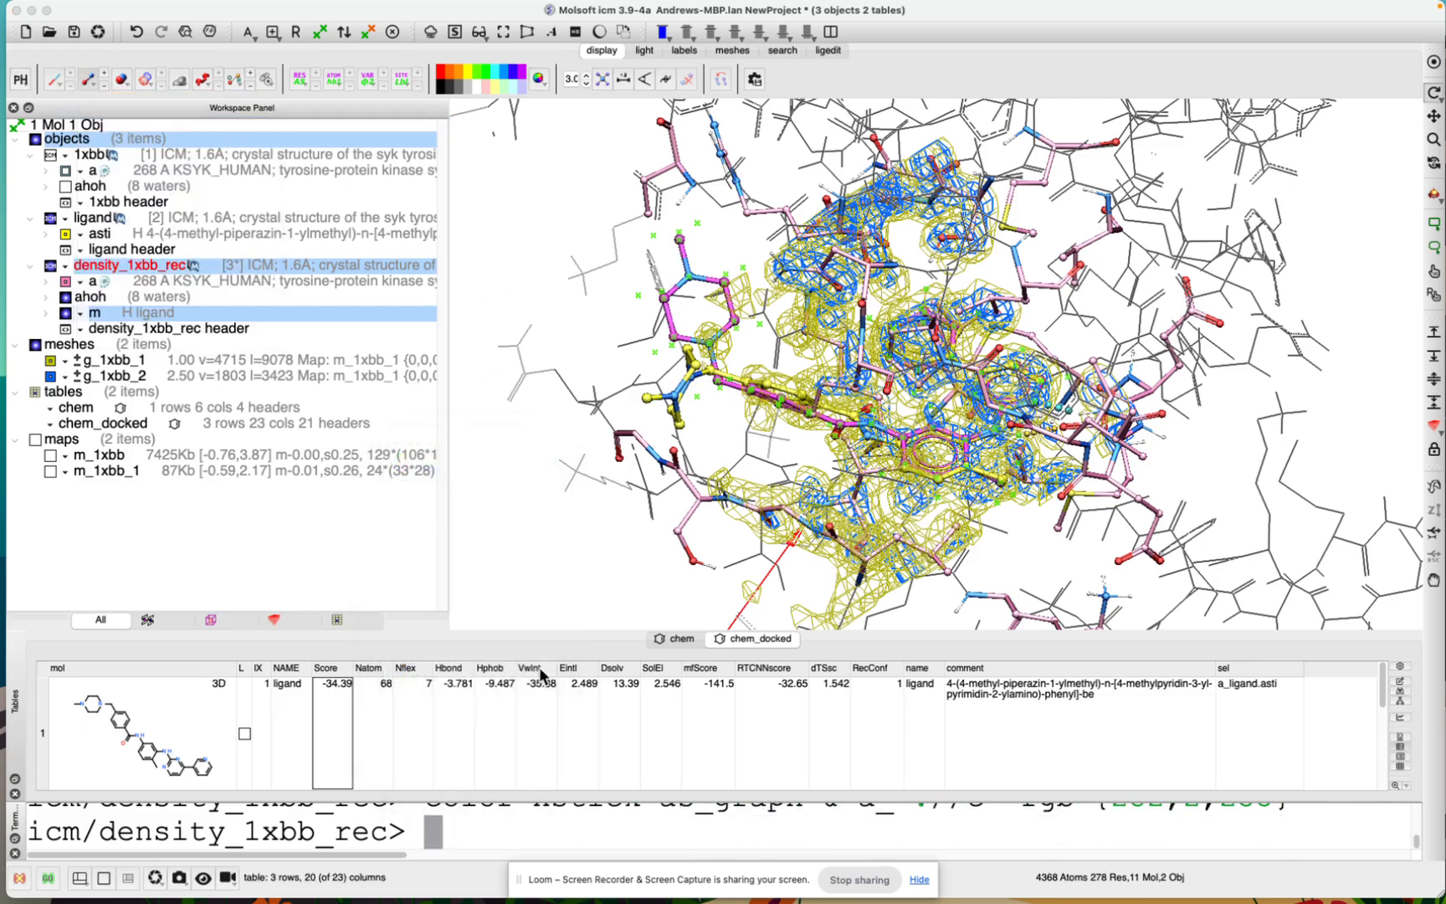
pyautogui.click(529, 535)
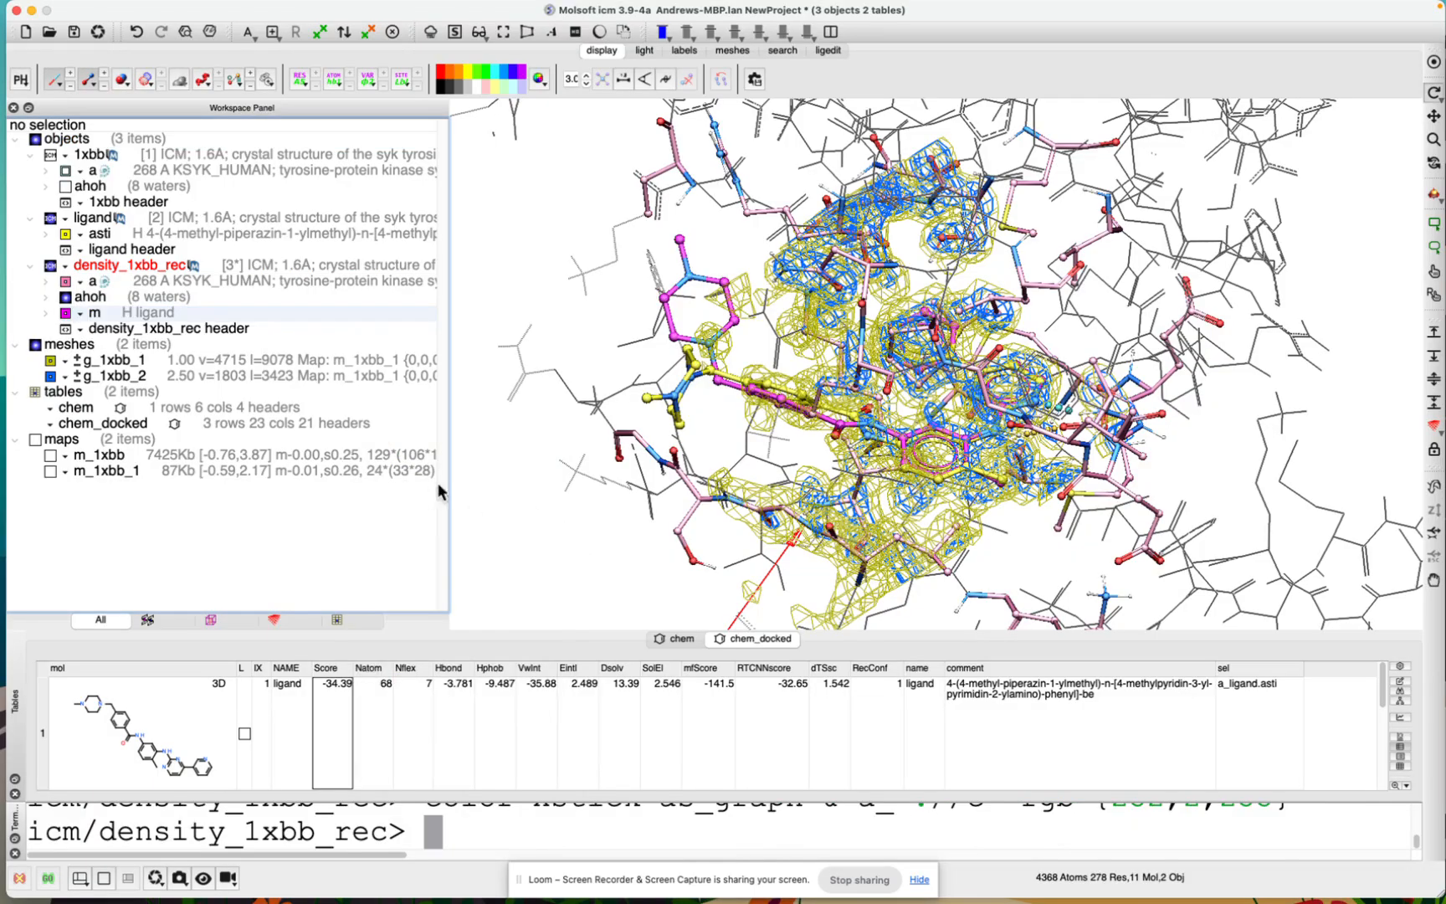
# Compare the magenta docked pose with the yellow crystal ligand and hide the g_1xbb_2 density mesh
pyautogui.moveTo(600, 509)
pyautogui.mouseDown()
pyautogui.moveTo(629, 504)
pyautogui.moveTo(603, 513)
pyautogui.moveTo(641, 423)
pyautogui.moveTo(581, 547)
pyautogui.moveTo(552, 545)
pyautogui.moveTo(579, 518)
pyautogui.mouseUp()
pyautogui.moveTo(705, 434); pyautogui.dragTo(683, 353)
pyautogui.moveTo(653, 407); pyautogui.dragTo(744, 389)
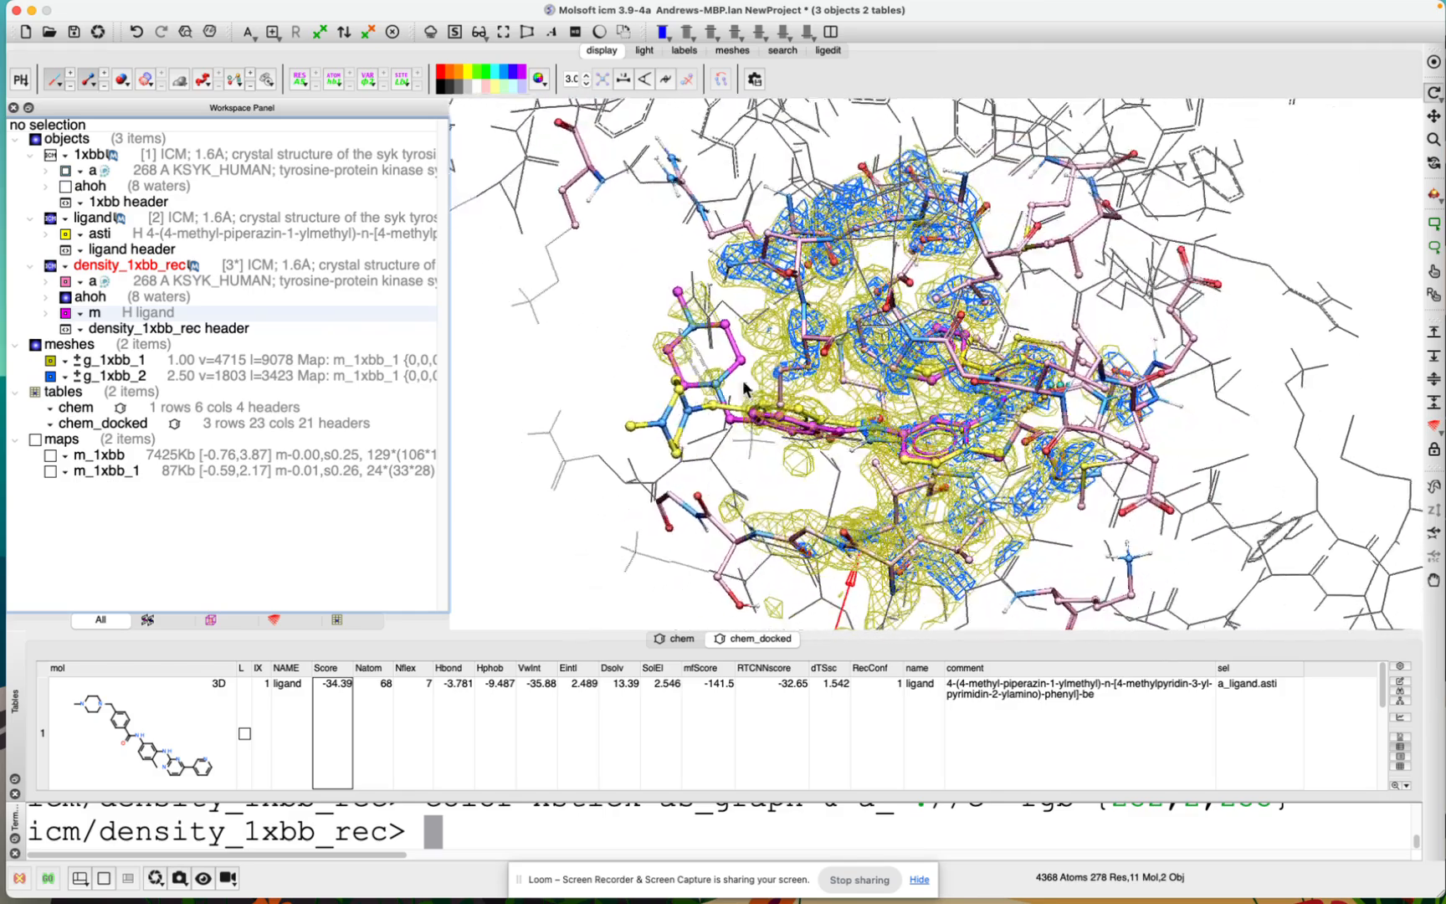
pyautogui.moveTo(469, 383); pyautogui.dragTo(607, 351)
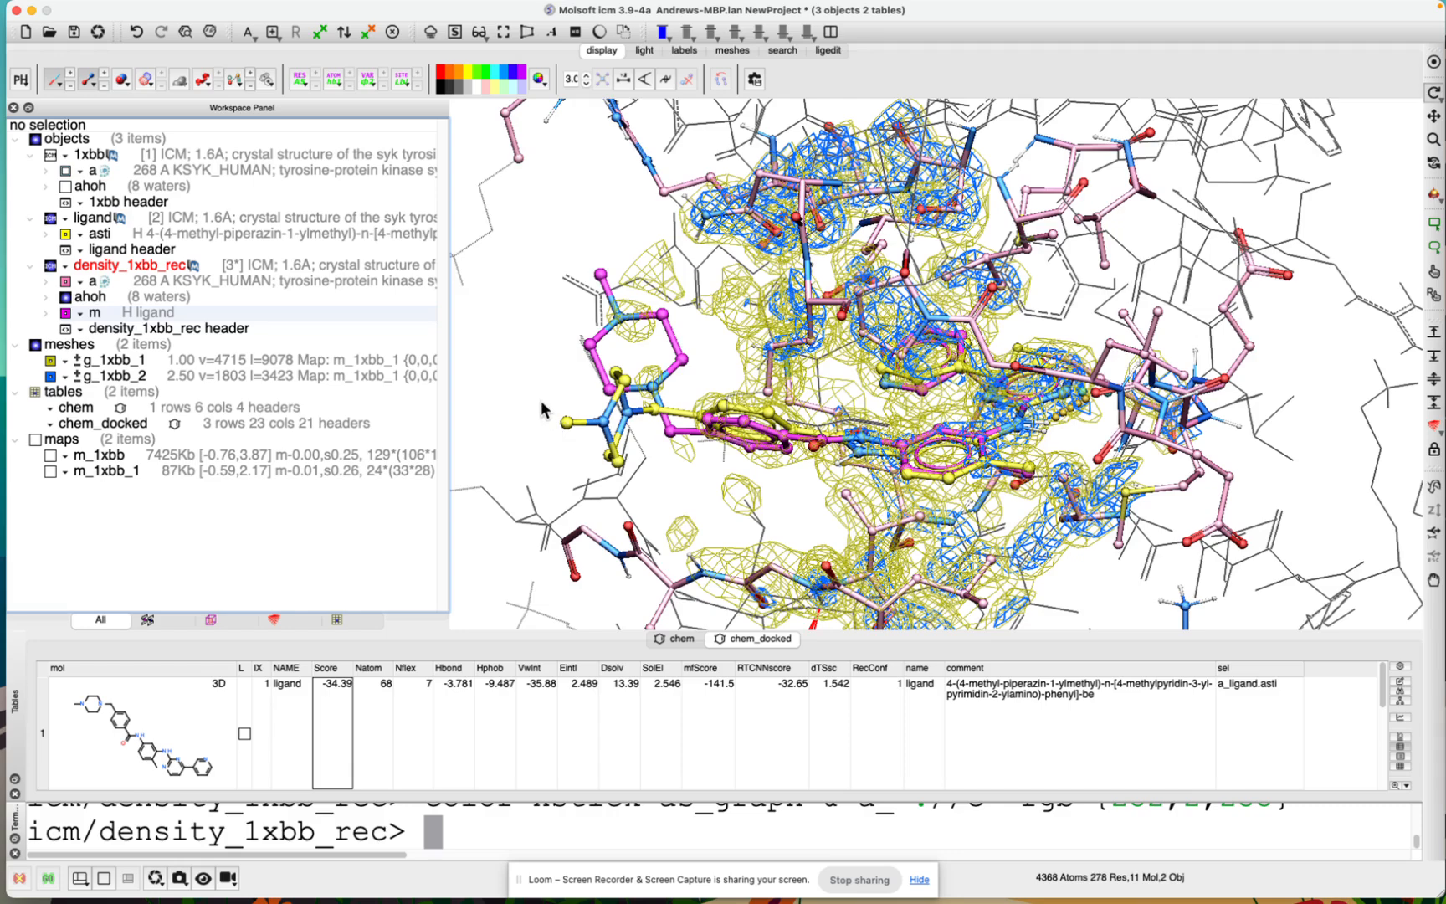
pyautogui.moveTo(544, 410); pyautogui.dragTo(549, 412)
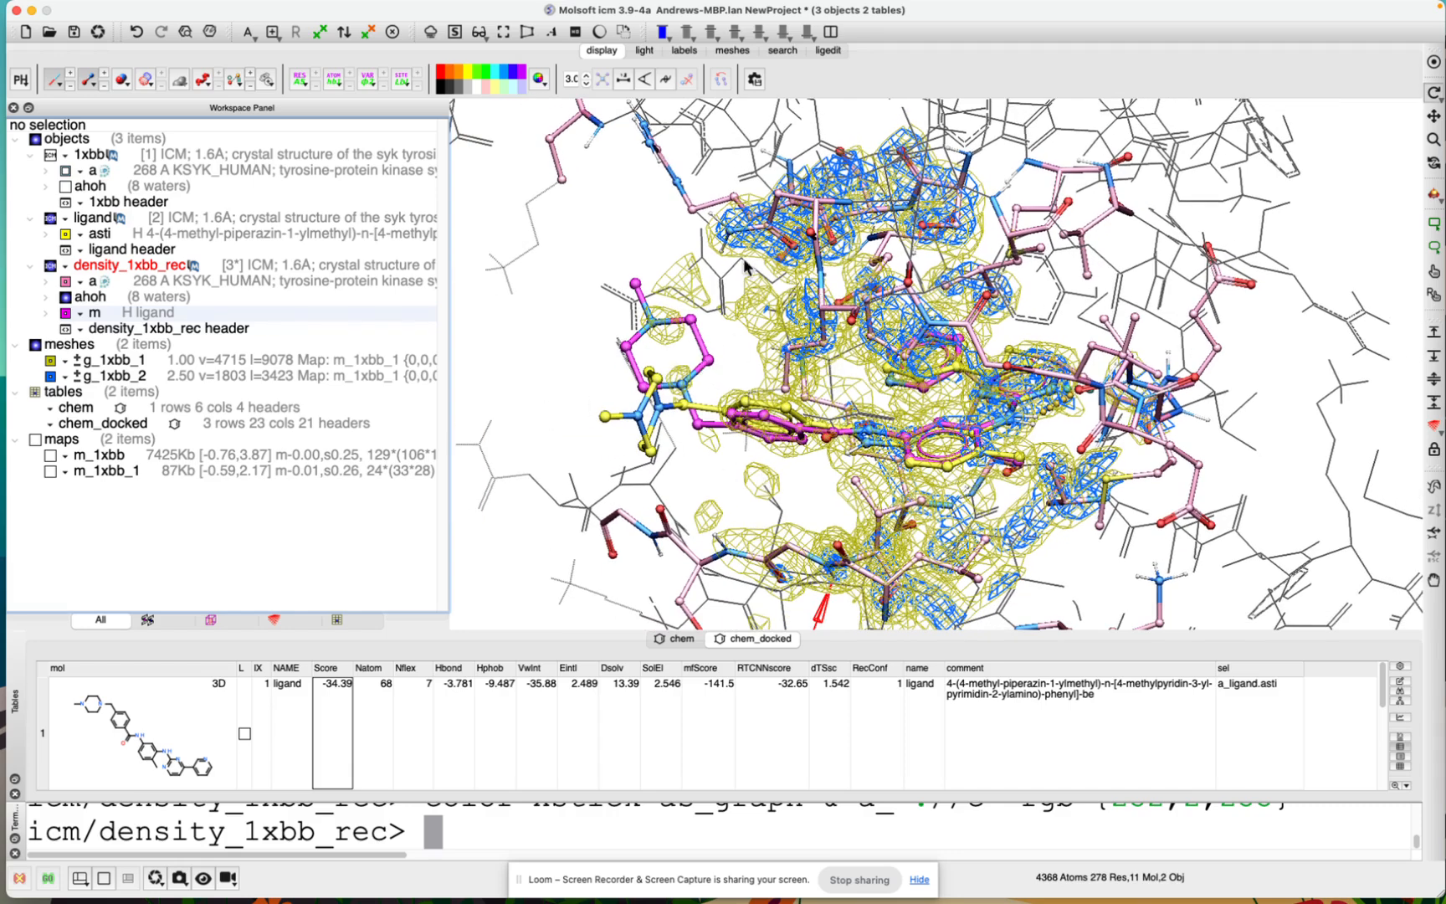
pyautogui.click(51, 377)
pyautogui.moveTo(522, 405)
pyautogui.mouseDown()
pyautogui.moveTo(585, 377)
pyautogui.moveTo(544, 410)
pyautogui.mouseUp()
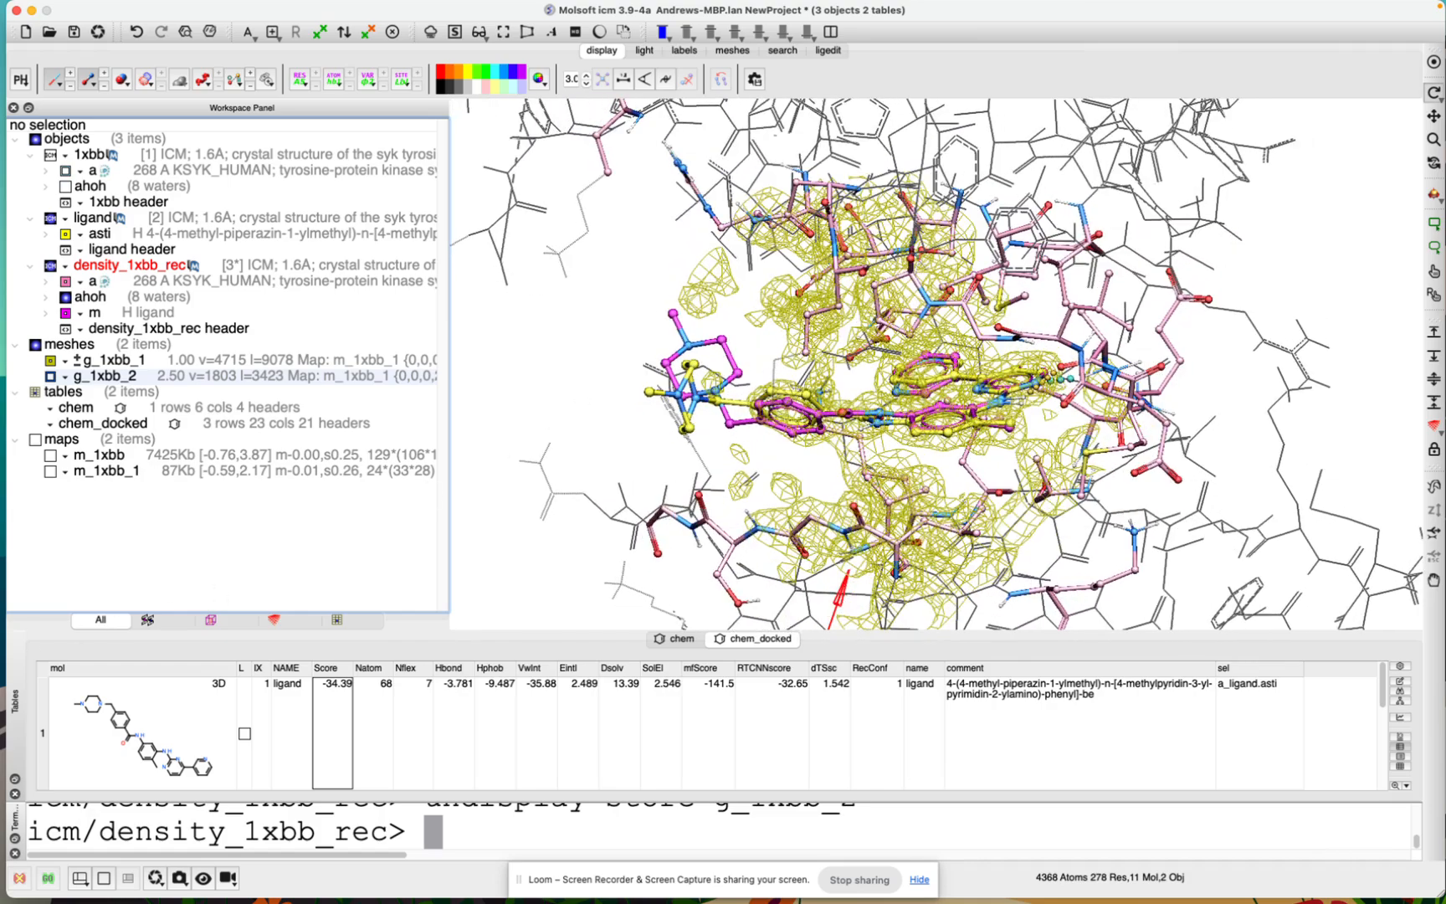